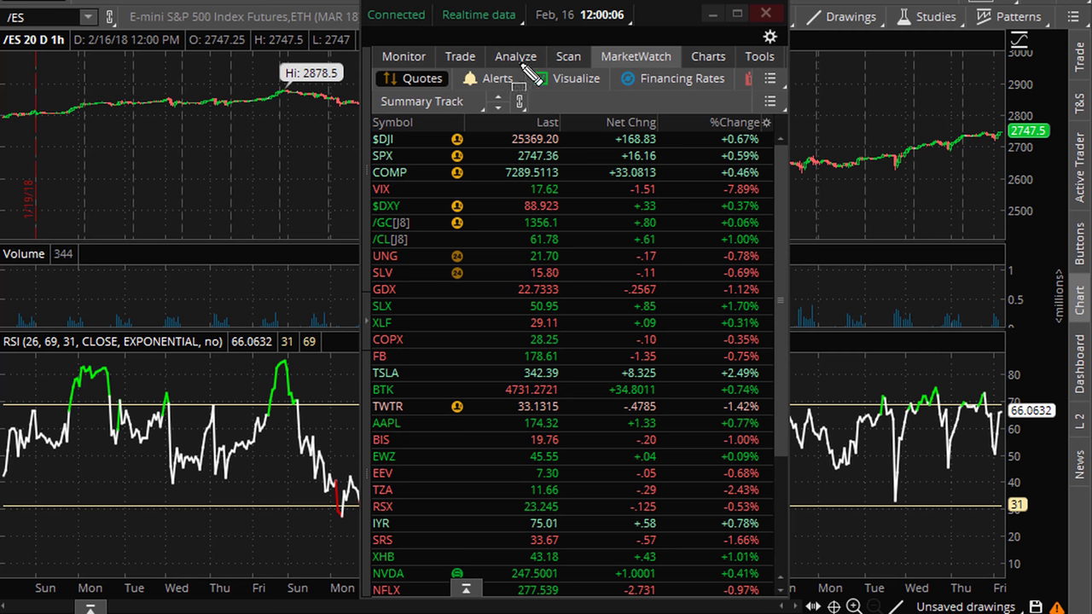
Box the clock time and the $DJI, SPX and COMP quote rows, and clear the annotations.
drag(523, 9, 672, 22)
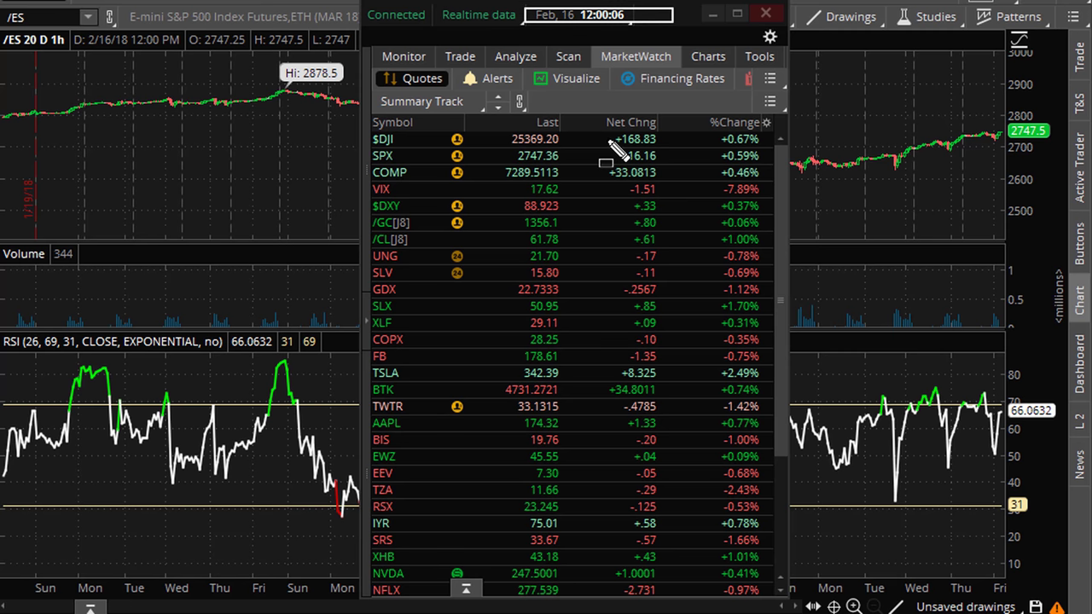
mouse_move(369, 130)
mouse_down()
mouse_move(758, 145)
mouse_move(775, 184)
mouse_up()
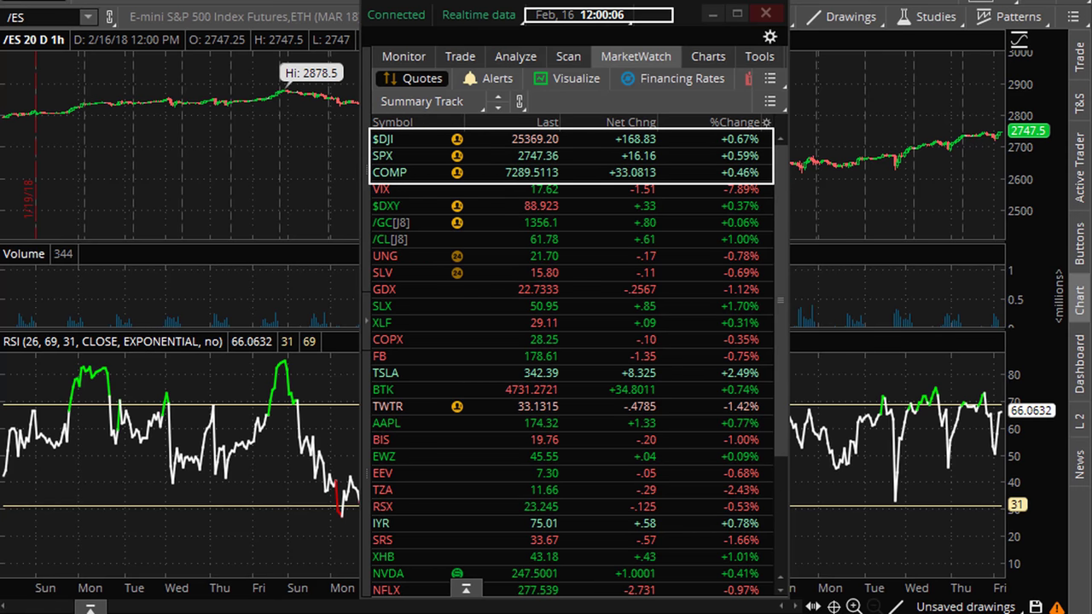
key(Escape)
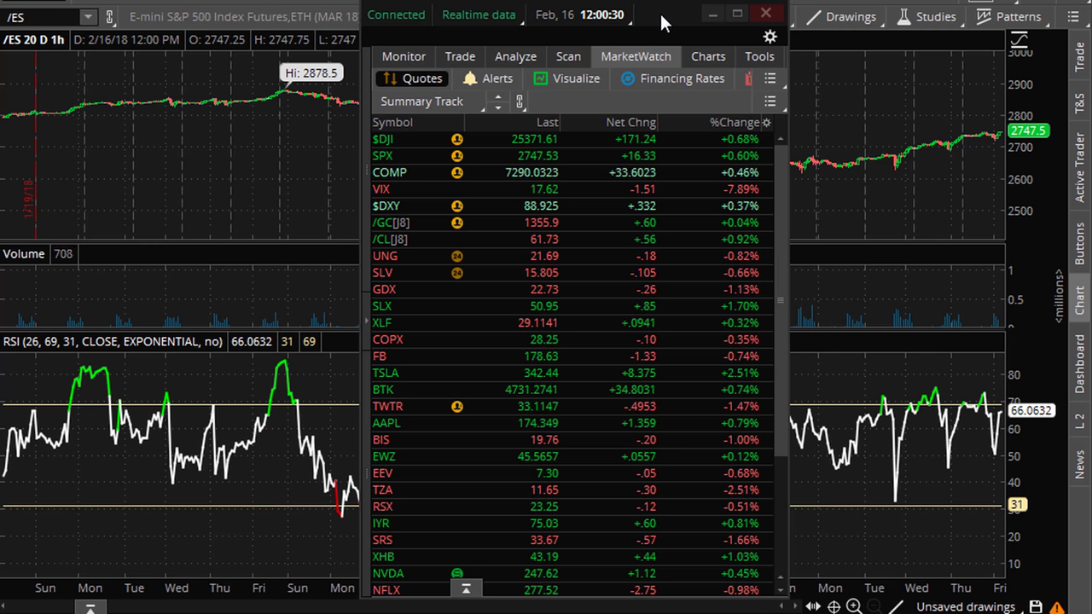
Bring the /ES hourly chart into full view and zoom it to the stretch from Monday to Friday's latest bar.
mouse_move(661, 13)
mouse_down()
mouse_move(1091, 14)
mouse_move(1091, 1)
mouse_move(641, 36)
mouse_move(665, 21)
mouse_move(1091, 1)
mouse_move(693, 19)
mouse_up()
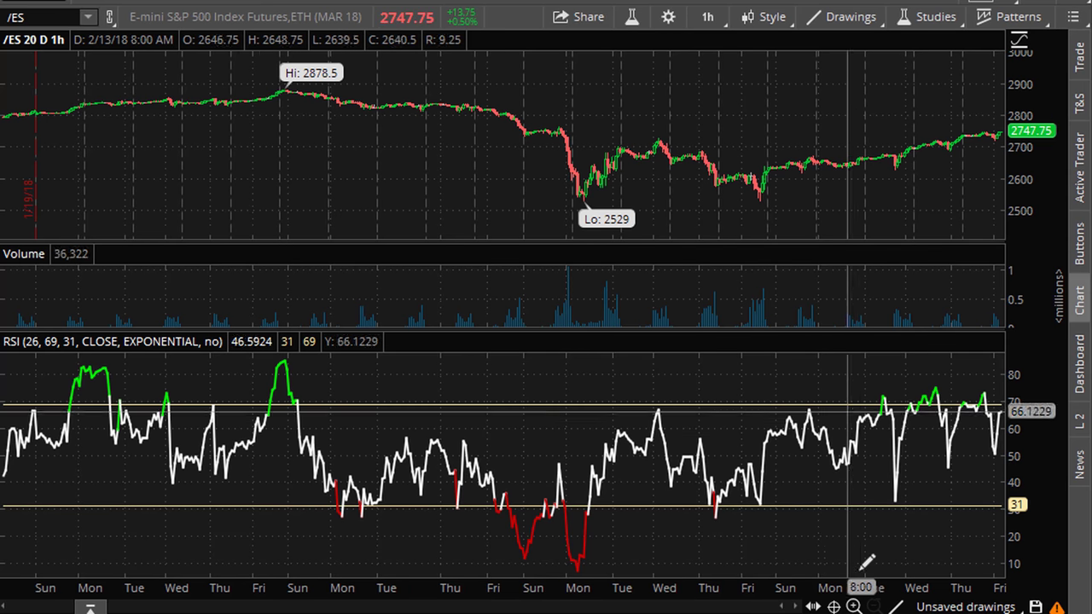
drag(807, 68, 1003, 68)
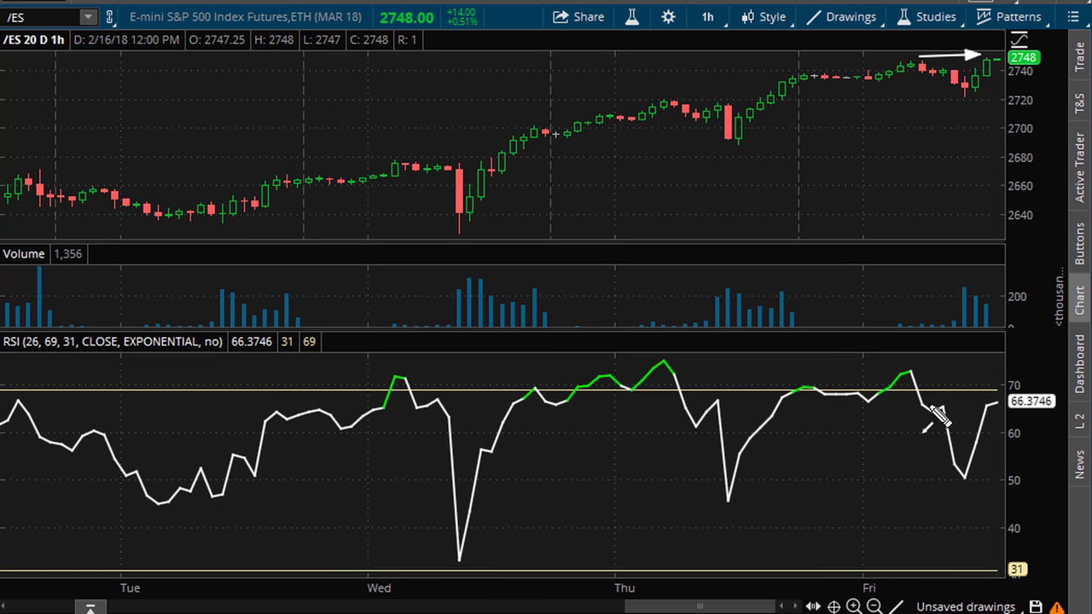
Draw a falling arrow from Friday's RSI peak, write "-VE" with a downward arrow beneath the candles, and clear the annotations.
mouse_move(916, 371)
mouse_down()
mouse_move(981, 388)
mouse_move(991, 402)
mouse_up()
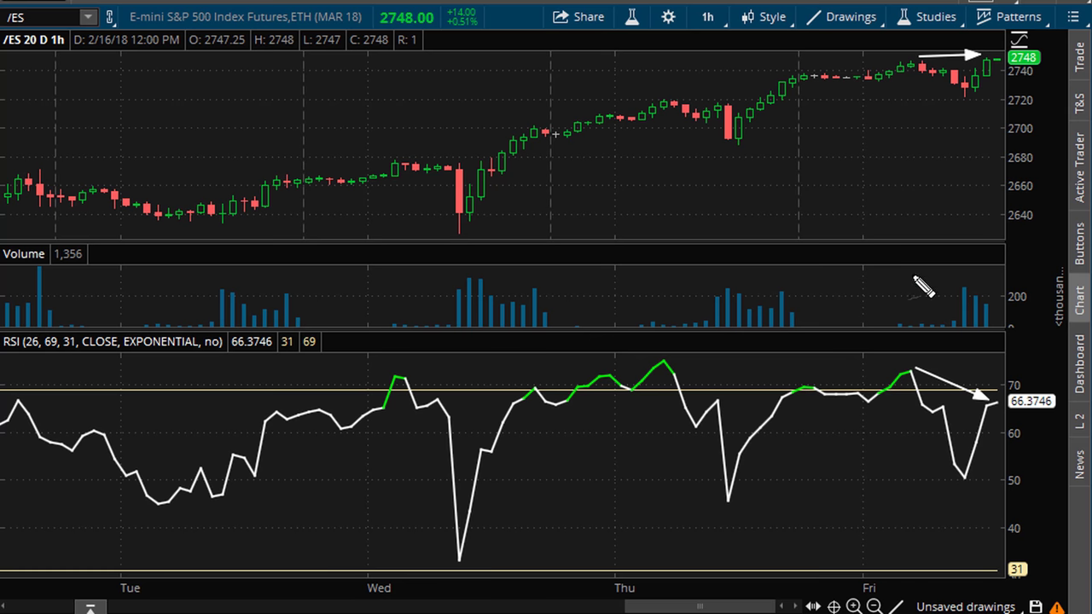
mouse_move(864, 194)
mouse_down()
mouse_move(904, 186)
mouse_move(948, 152)
mouse_move(934, 200)
mouse_move(934, 182)
mouse_move(964, 174)
mouse_move(973, 232)
mouse_move(977, 211)
mouse_up()
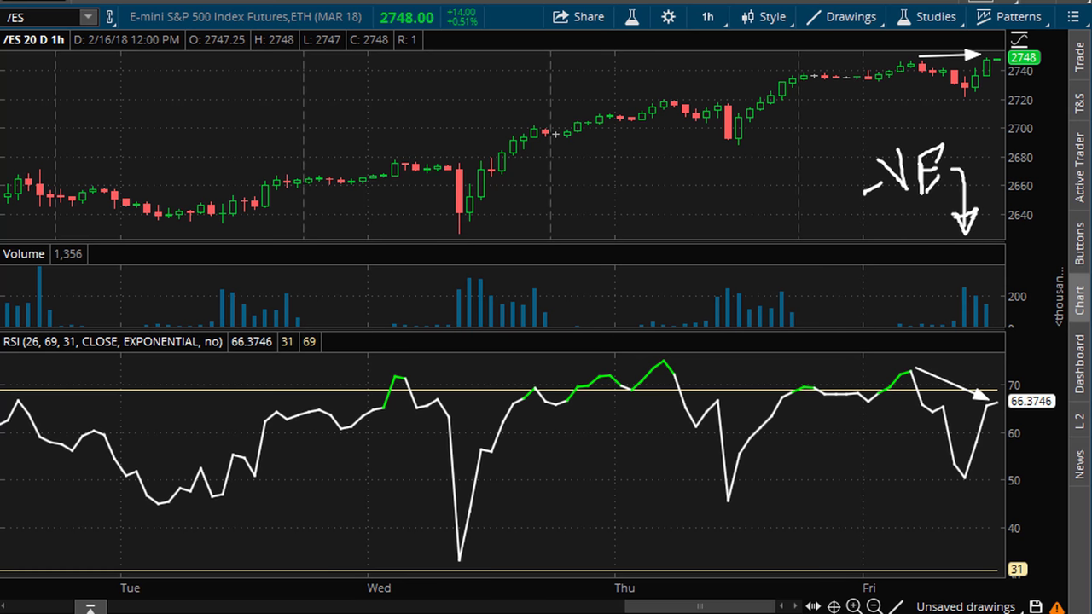
key(Escape)
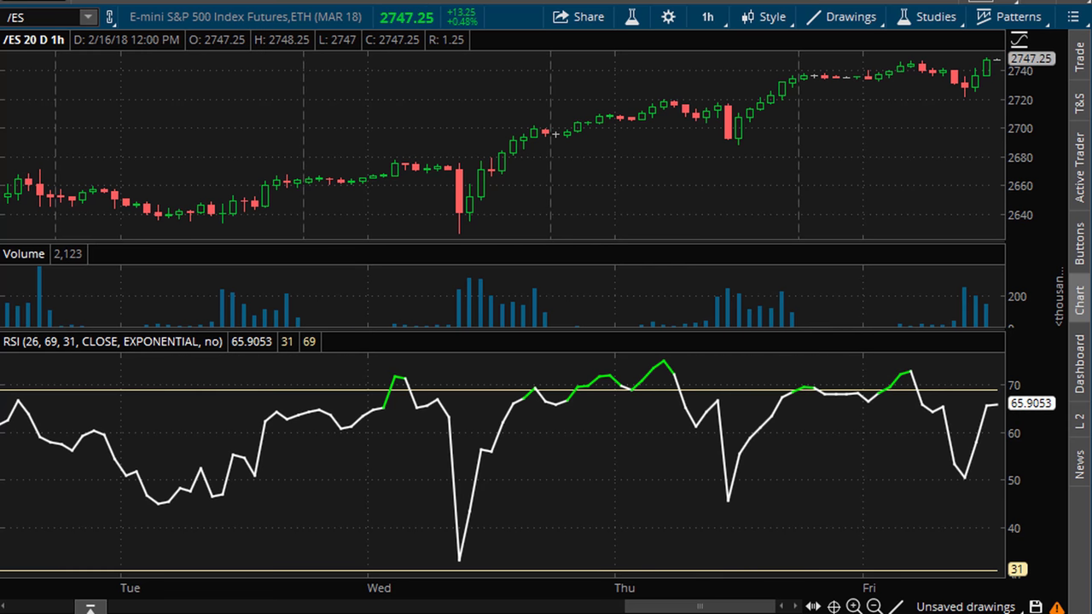
Draw a downward arrow from the latest RSI reading and sketch a note beneath Friday's candles.
mouse_move(997, 408)
mouse_down()
mouse_move(1000, 456)
mouse_move(1017, 429)
mouse_up()
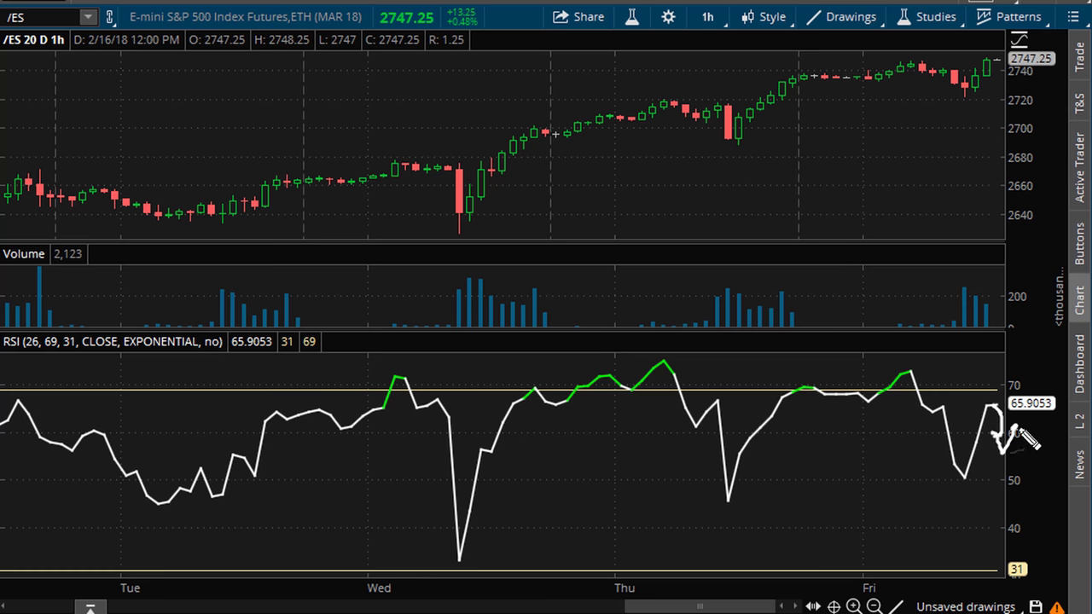
mouse_move(851, 220)
mouse_down()
mouse_move(898, 218)
mouse_move(936, 171)
mouse_up()
click(896, 181)
mouse_move(911, 193)
mouse_down()
mouse_move(912, 220)
mouse_move(937, 214)
mouse_move(931, 197)
mouse_up()
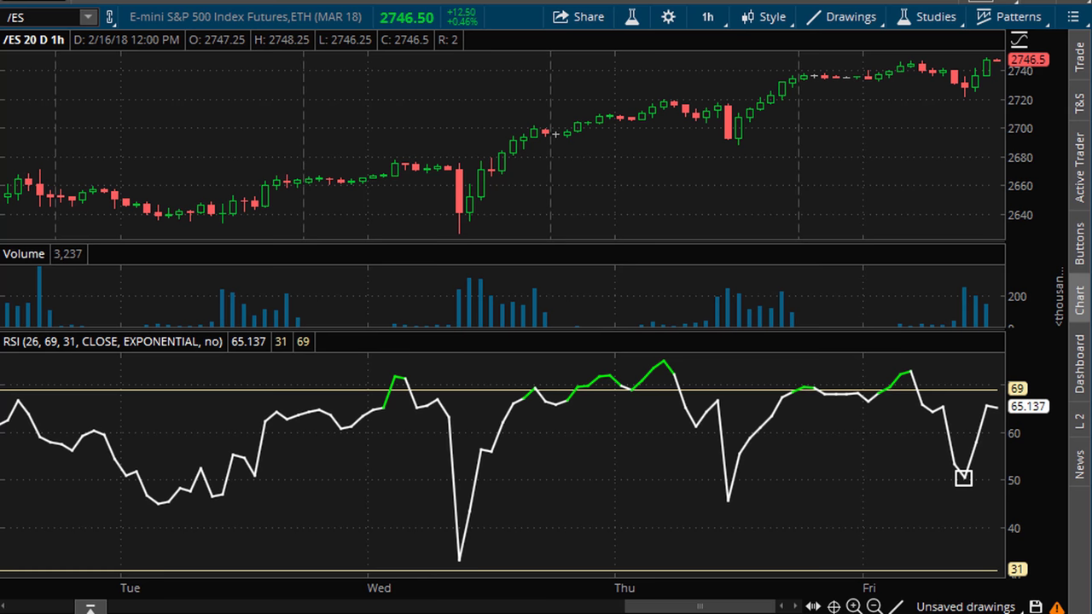
Box Friday's RSI low and highlight the 50 level across the RSI pane.
click(962, 478)
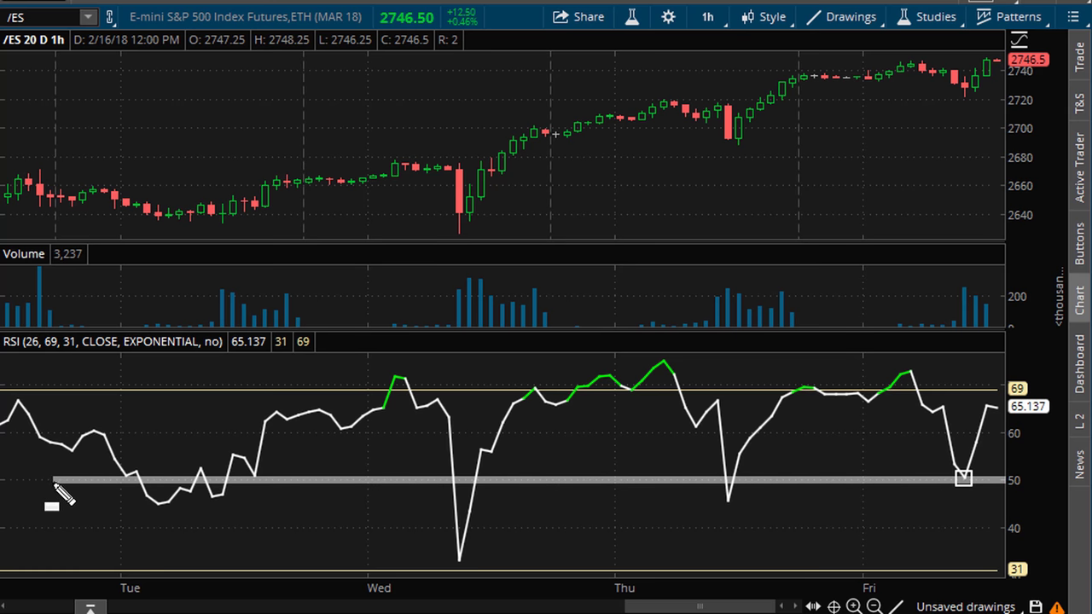
click(34, 481)
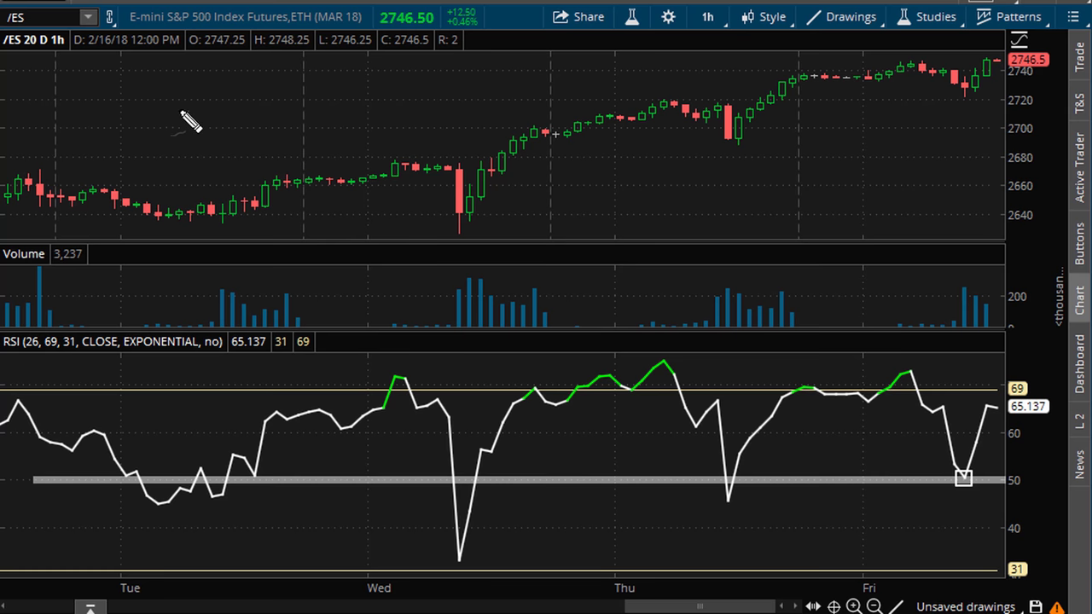
Handwrite HRLY RSI "26" above the candles in the price pane and underline the number's first digit.
mouse_move(200, 91)
mouse_down()
mouse_move(200, 136)
mouse_move(214, 112)
mouse_up()
mouse_move(222, 93)
mouse_down()
mouse_move(225, 119)
mouse_move(246, 100)
mouse_move(299, 119)
mouse_move(288, 157)
mouse_up()
drag(331, 94, 365, 145)
mouse_move(373, 93)
mouse_down()
mouse_move(376, 107)
mouse_move(468, 139)
mouse_up()
drag(479, 82, 497, 121)
mouse_move(418, 63)
mouse_down()
mouse_move(431, 75)
mouse_move(502, 81)
mouse_up()
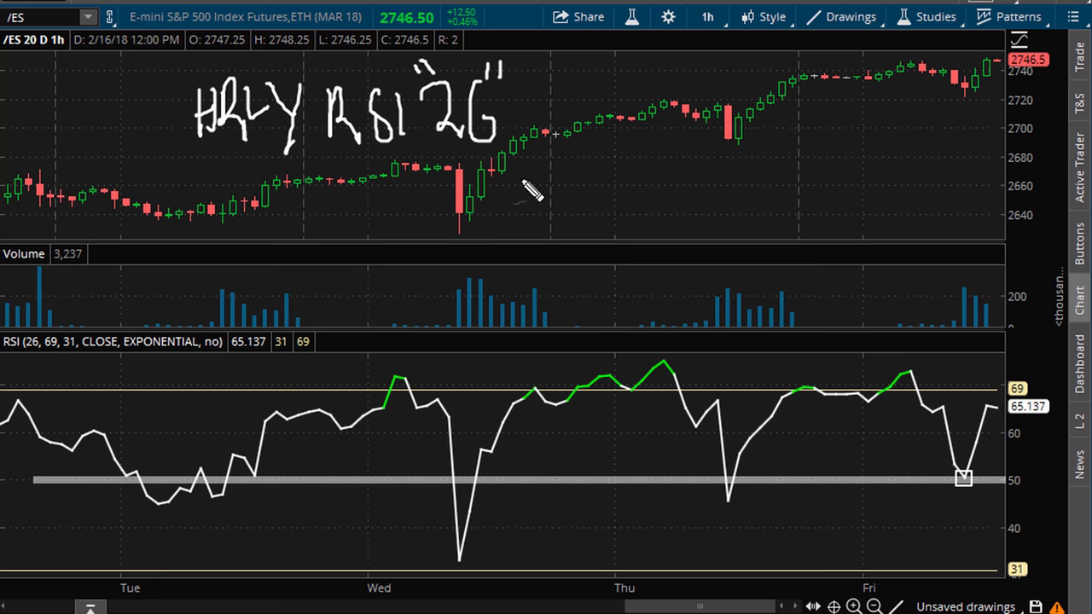
drag(447, 149, 460, 154)
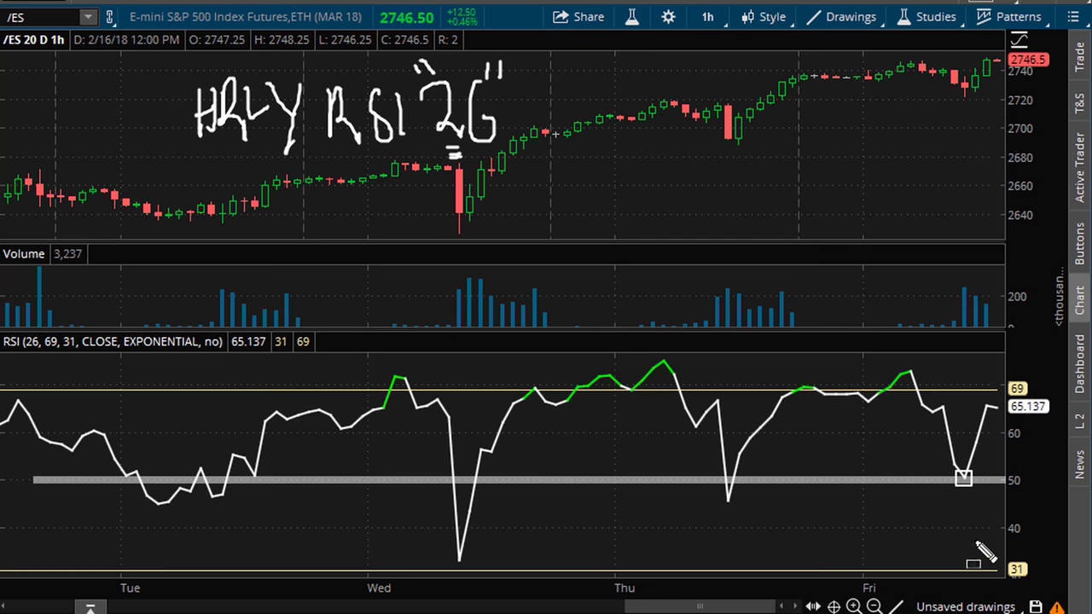
Mark Friday's dip by boxing and circling the RSI low, circling the price low, and drawing a breakout arrow from the prior high.
drag(952, 468, 980, 492)
mouse_move(969, 79)
mouse_down()
mouse_move(985, 94)
mouse_move(963, 98)
mouse_move(977, 79)
mouse_up()
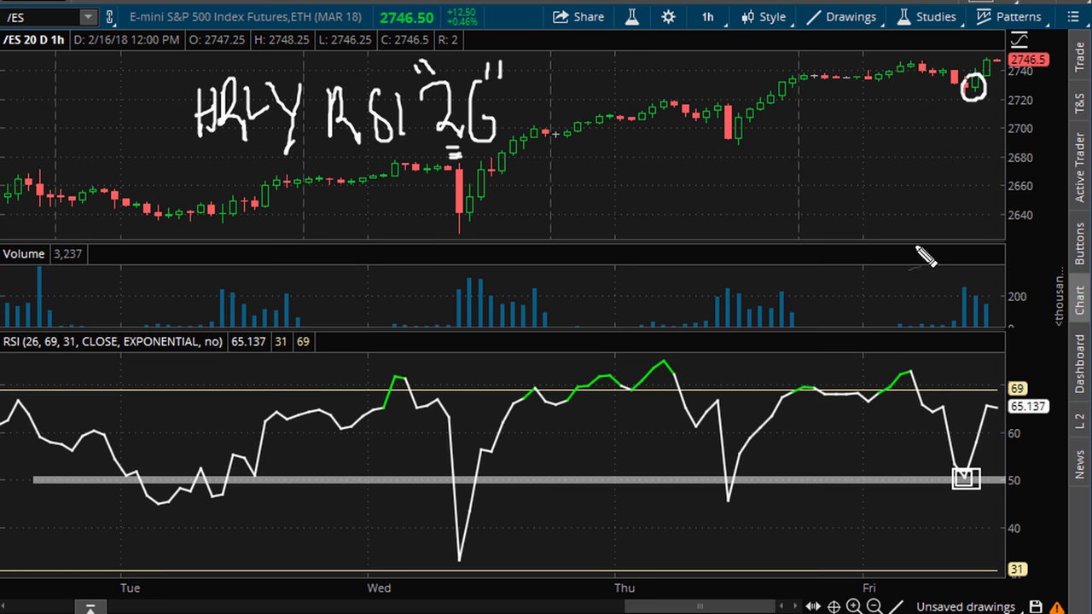
mouse_move(955, 472)
mouse_down()
mouse_move(987, 466)
mouse_move(967, 506)
mouse_move(962, 469)
mouse_up()
mouse_move(928, 64)
mouse_down()
mouse_move(977, 63)
mouse_move(989, 30)
mouse_move(991, 48)
mouse_up()
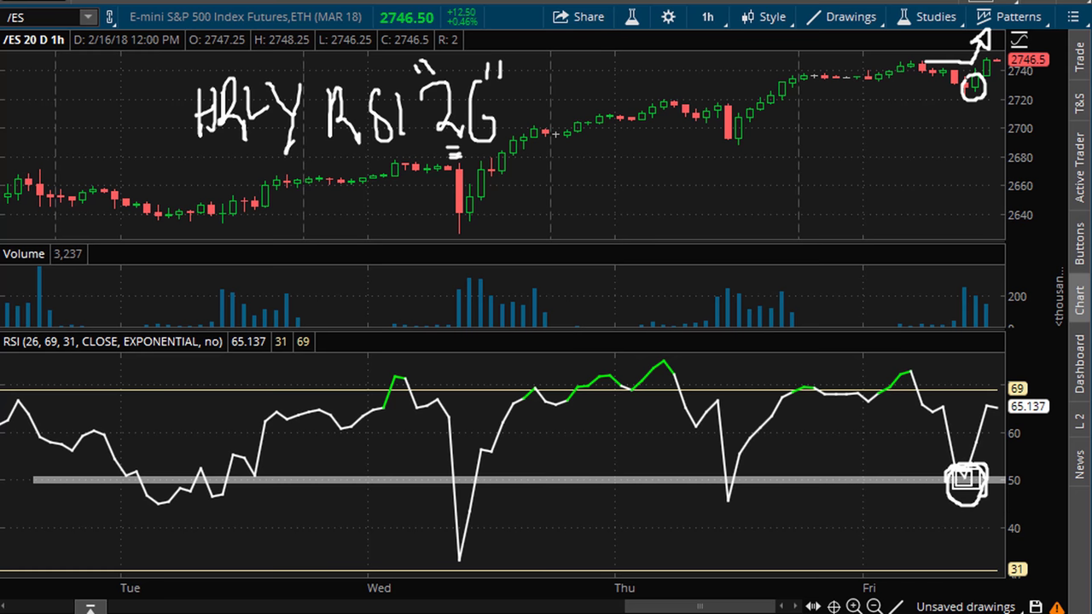
Box Thursday's RSI low and matching price low, and draw a breakout arrow from the preceding price high.
drag(714, 472, 751, 514)
drag(725, 128, 751, 150)
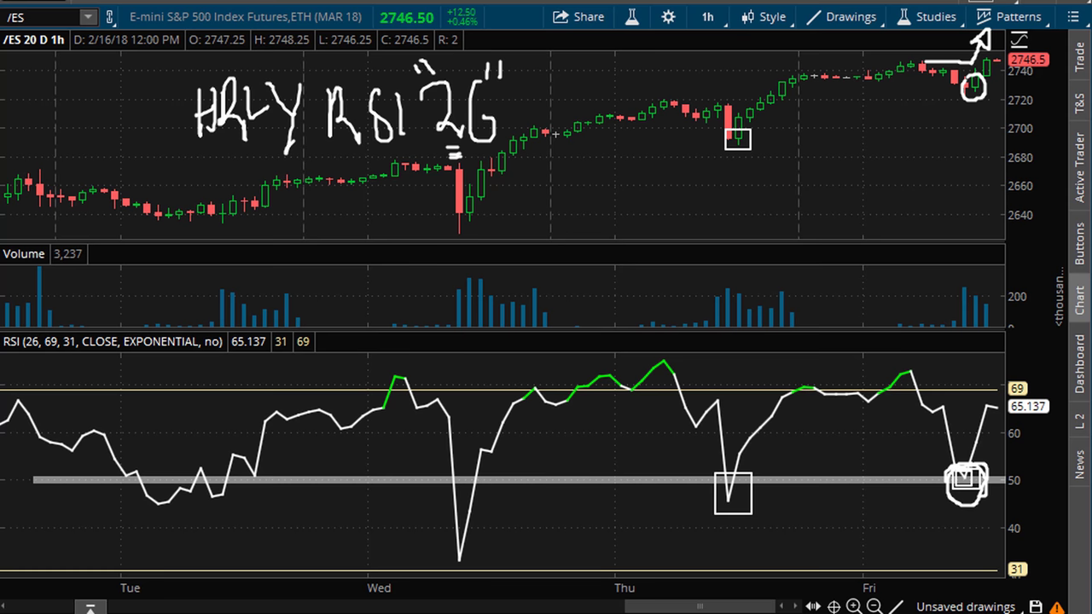
mouse_move(682, 101)
mouse_down()
mouse_move(751, 104)
mouse_move(783, 73)
mouse_move(771, 76)
mouse_move(778, 58)
mouse_move(774, 73)
mouse_up()
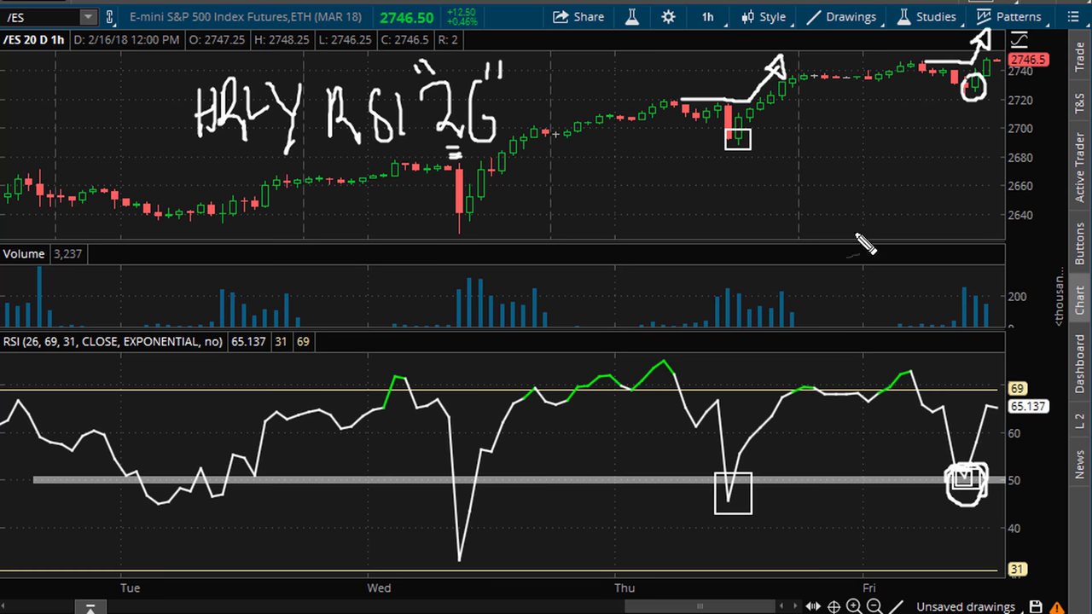
Box Wednesday's RSI low and matching price low, and draw a breakout arrow from the preceding price high.
mouse_move(436, 469)
mouse_down()
mouse_move(490, 501)
mouse_move(495, 582)
mouse_move(493, 562)
mouse_up()
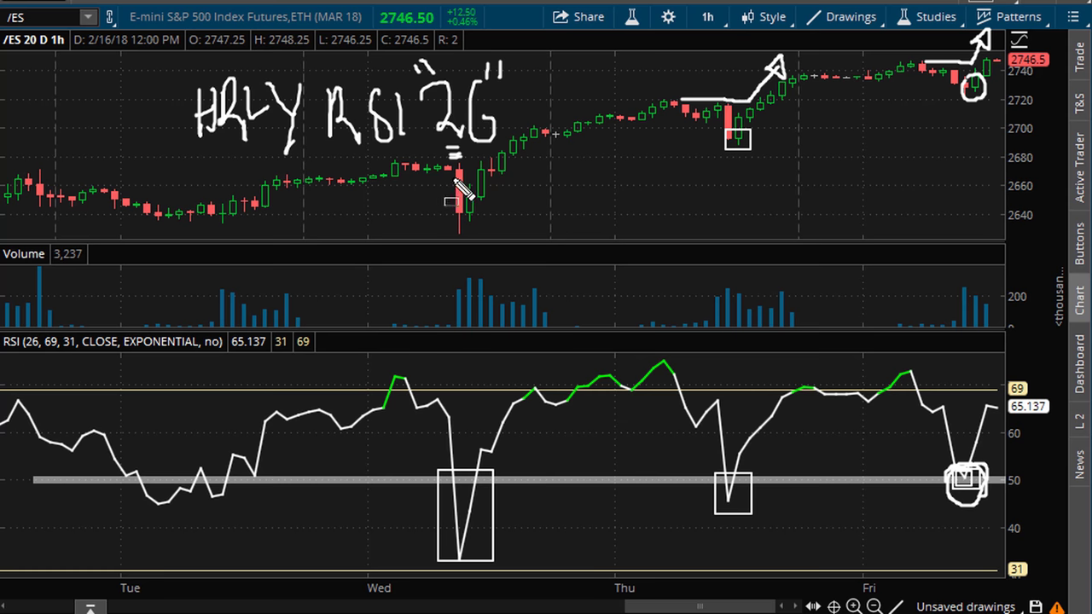
drag(447, 197, 484, 222)
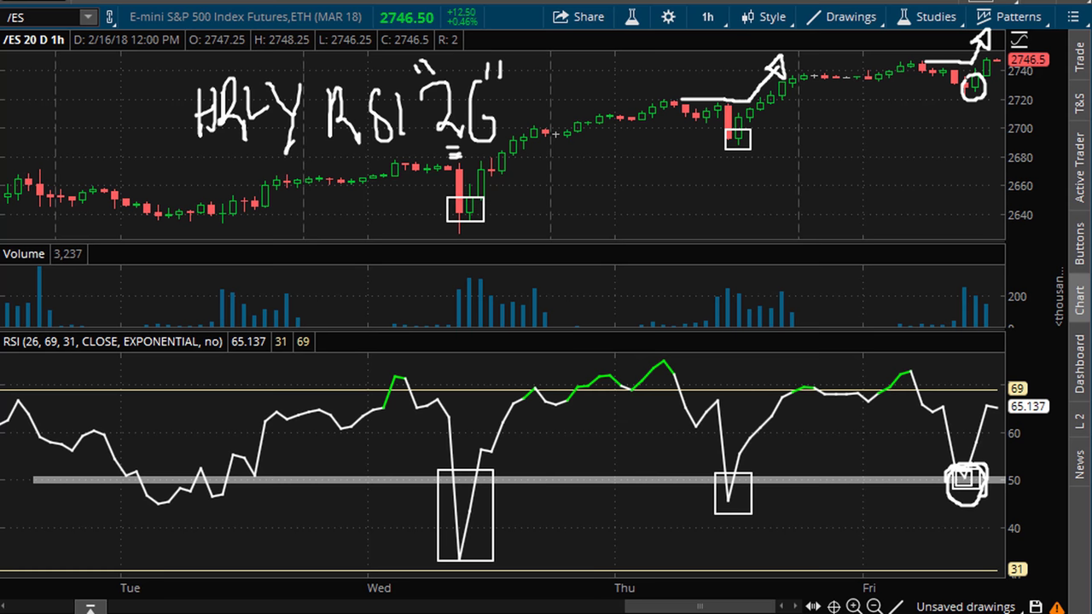
mouse_move(398, 160)
mouse_down()
mouse_move(485, 162)
mouse_move(510, 150)
mouse_move(519, 120)
mouse_move(510, 118)
mouse_up()
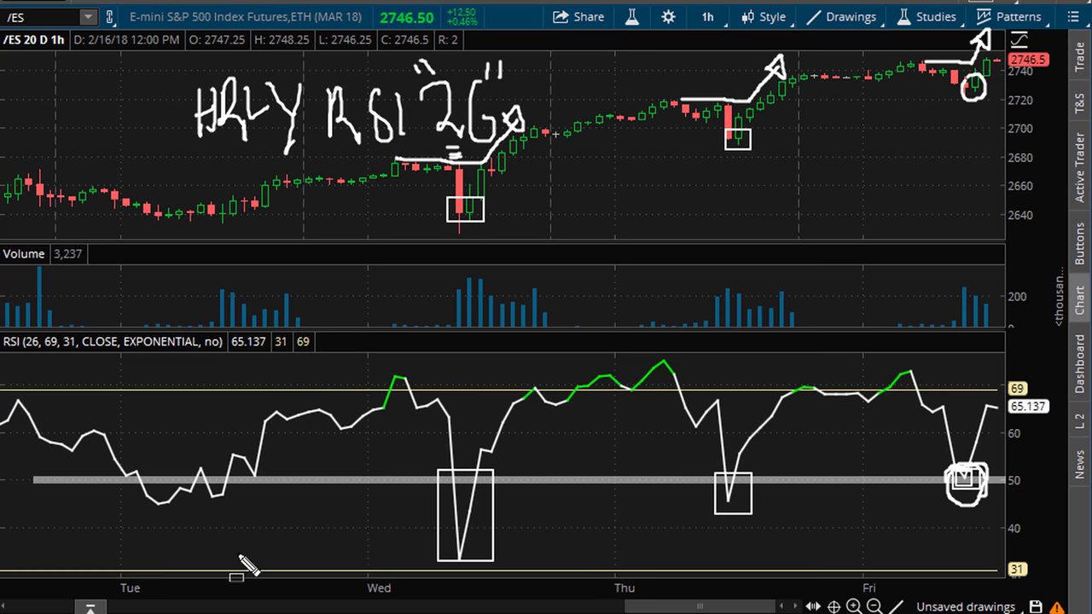
Box and circle Tuesday's two RSI dips below 50, and draw a breakout arrow from the preceding price high.
drag(135, 474, 198, 510)
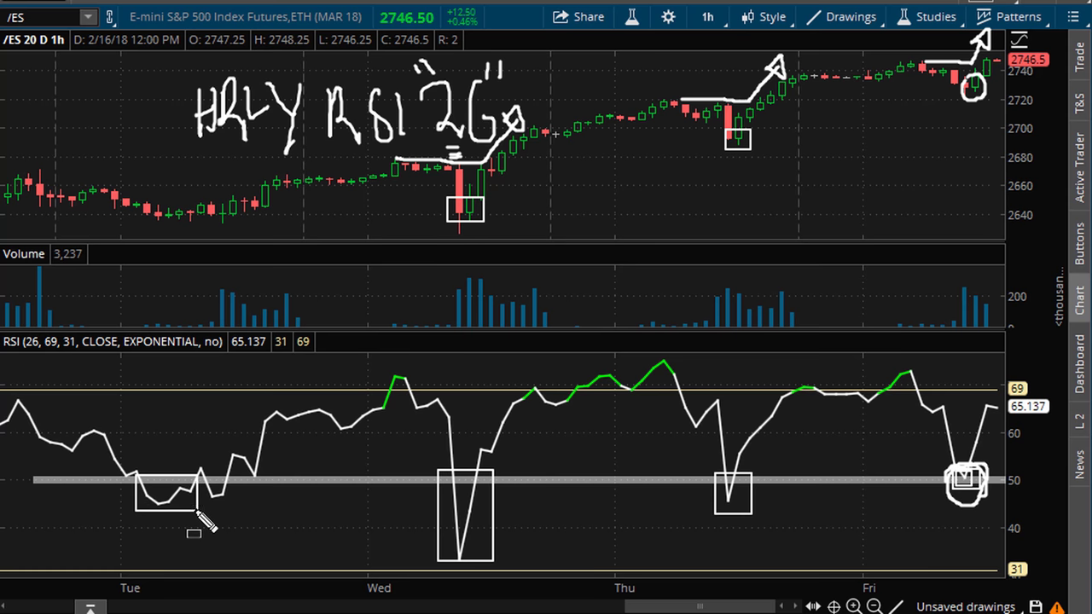
drag(196, 474, 242, 508)
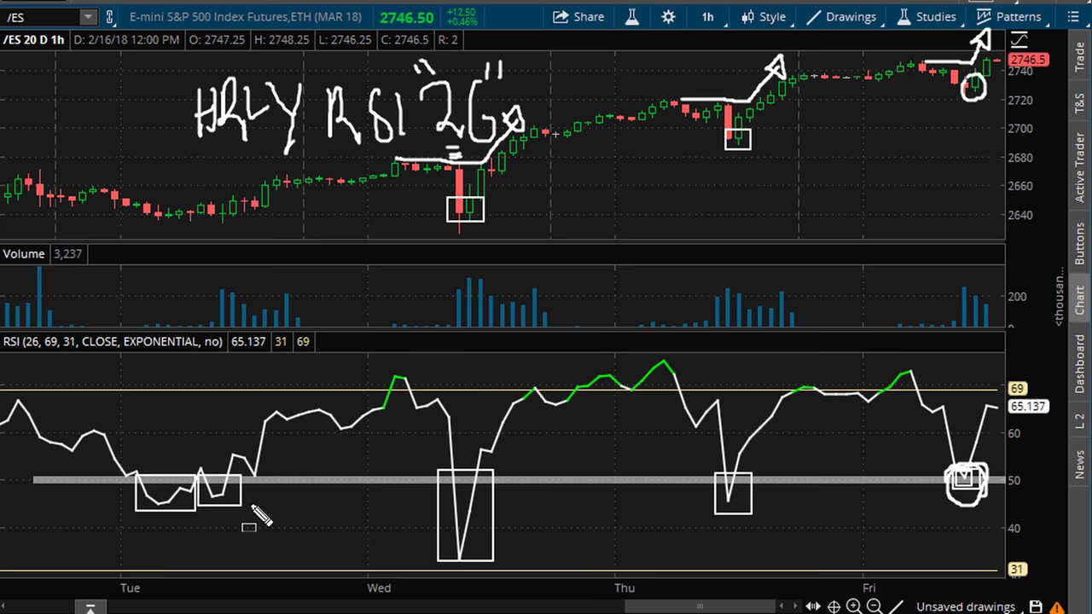
mouse_move(135, 476)
mouse_down()
mouse_move(193, 485)
mouse_move(196, 505)
mouse_move(239, 495)
mouse_move(244, 505)
mouse_up()
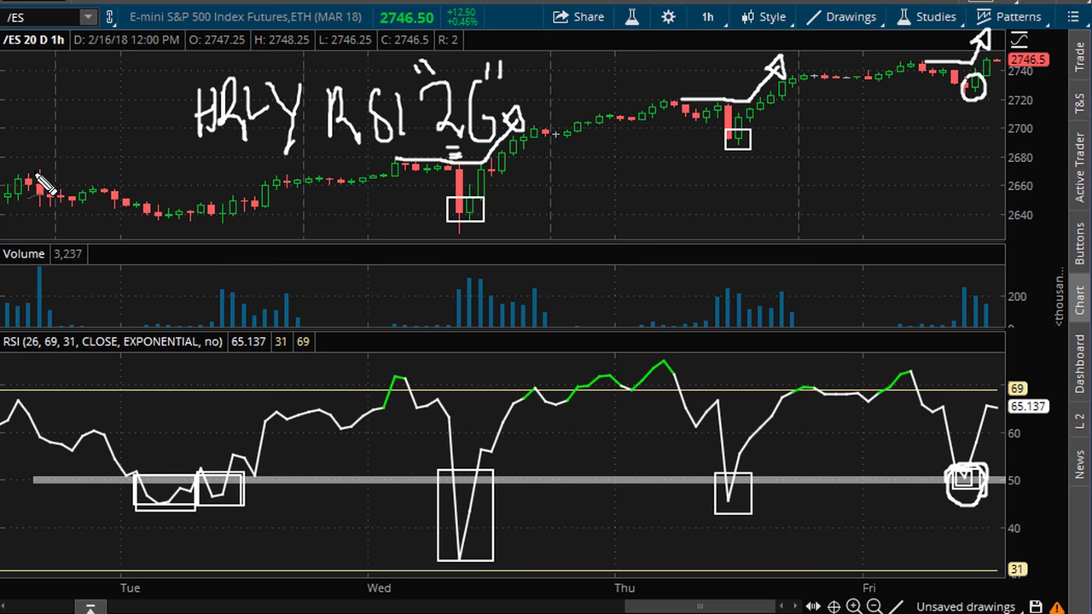
mouse_move(34, 179)
mouse_down()
mouse_move(258, 186)
mouse_move(285, 168)
mouse_move(292, 176)
mouse_up()
mouse_move(124, 469)
mouse_down()
mouse_move(242, 488)
mouse_move(204, 512)
mouse_move(114, 494)
mouse_move(137, 467)
mouse_up()
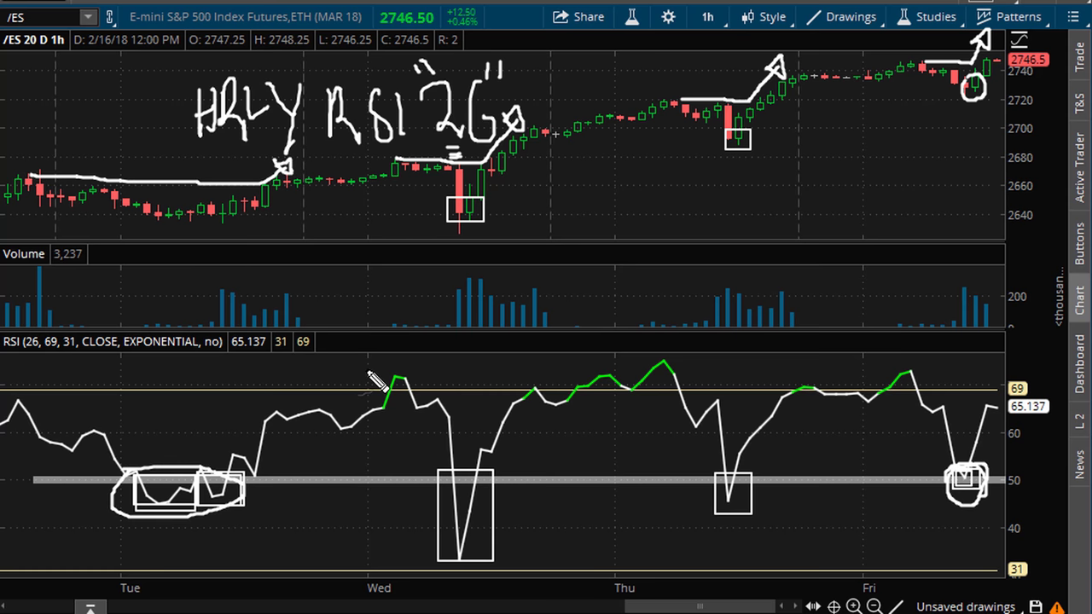
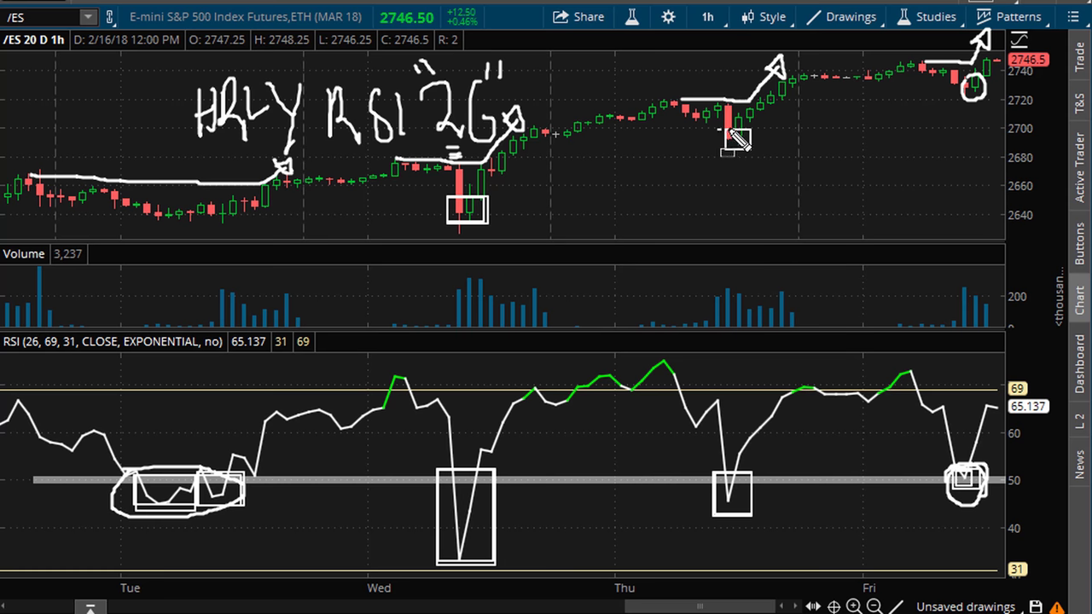
Box Thursday's price low again and clear all annotations from the chart.
drag(717, 129, 755, 149)
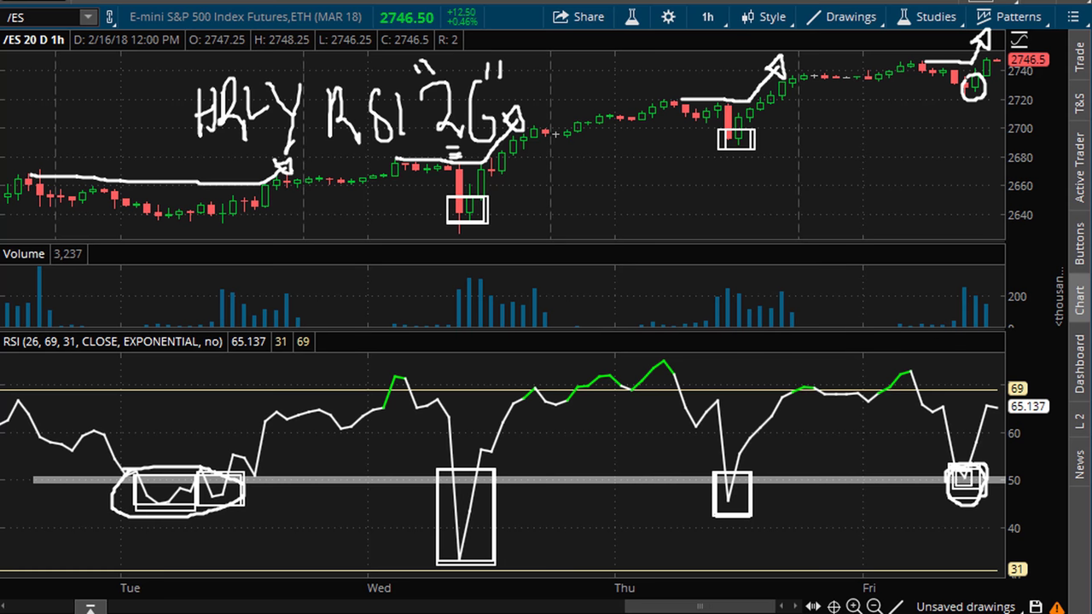
key(Escape)
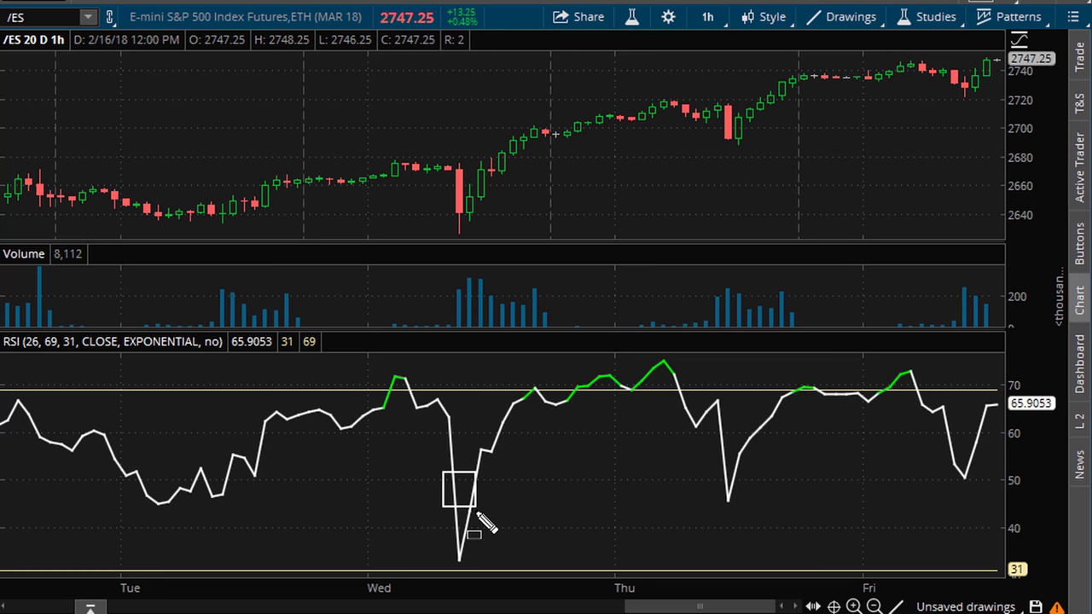
Box the RSI lows of Wednesday, Thursday and Friday.
mouse_move(478, 513)
mouse_down()
mouse_move(490, 582)
mouse_move(483, 569)
mouse_up()
drag(711, 474, 757, 503)
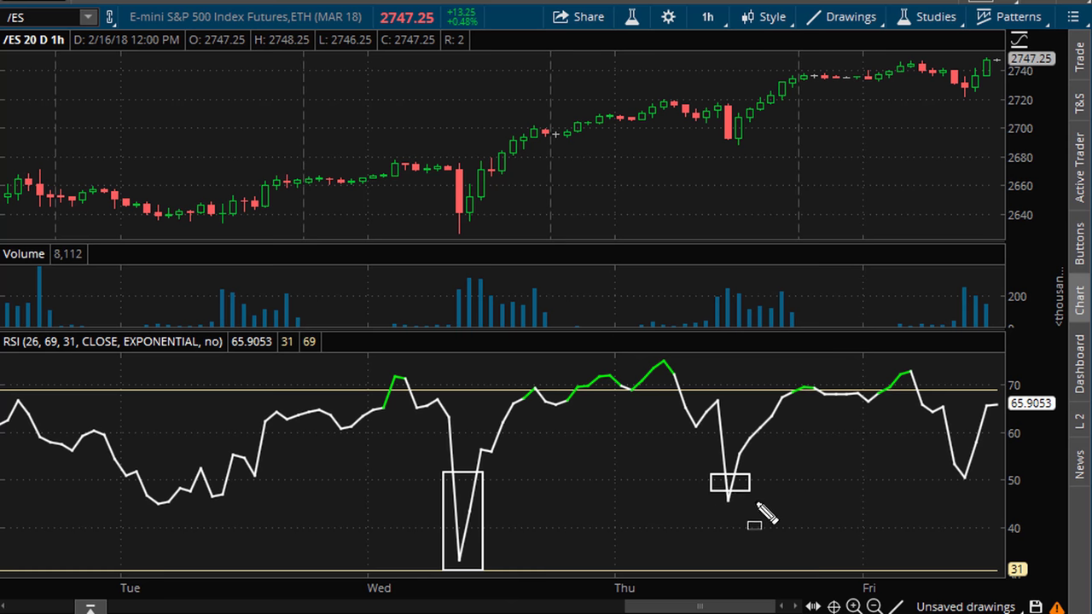
click(764, 512)
click(953, 471)
click(976, 490)
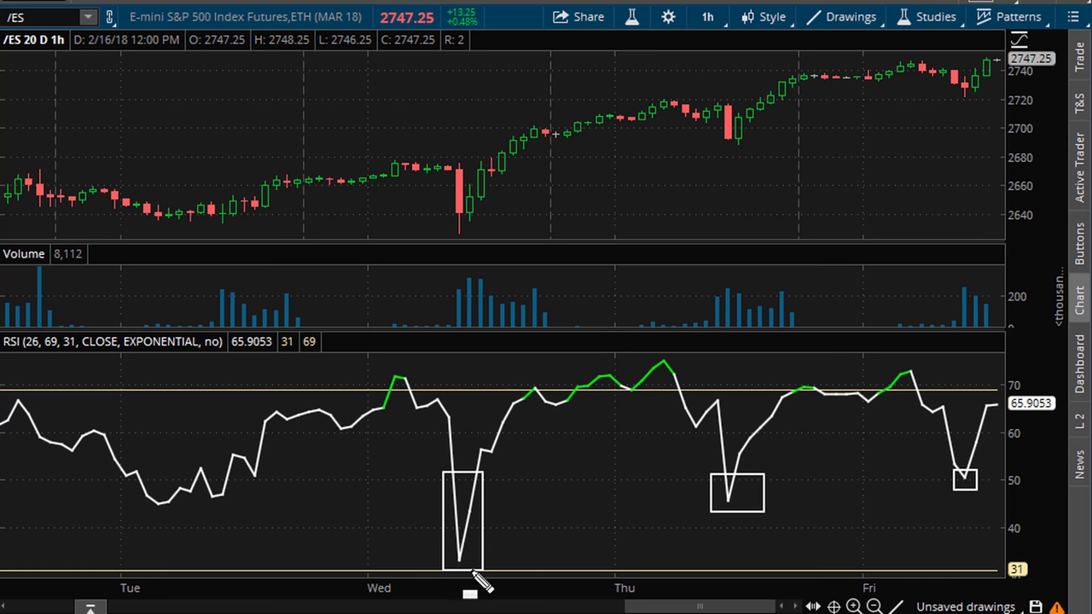
Box Wednesday's RSI low a second time and draw a horizontal line along the price high preceding that drop.
click(439, 470)
click(491, 574)
click(388, 160)
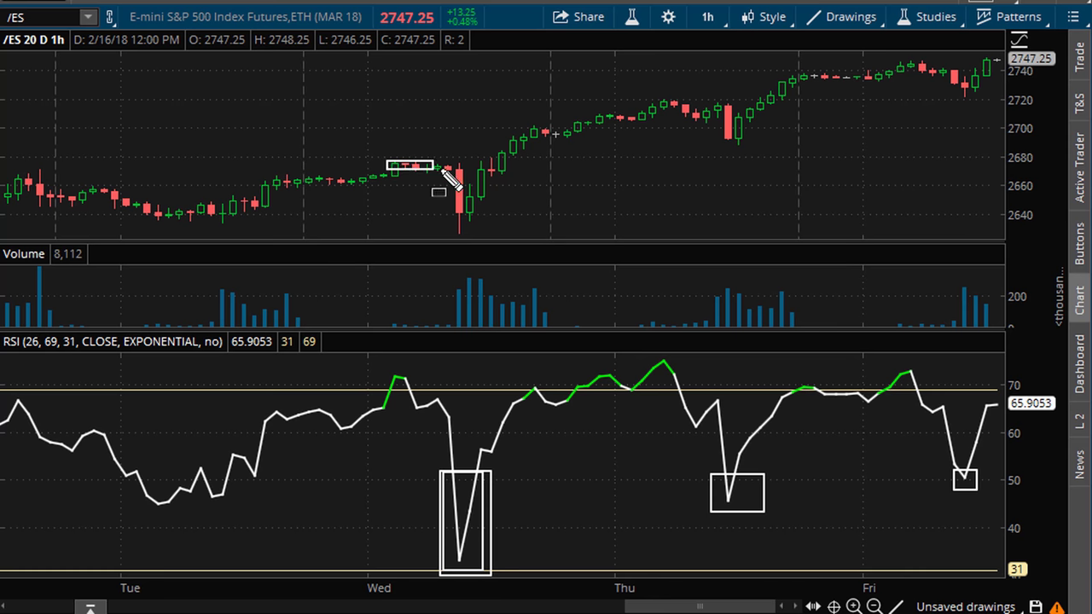
click(468, 161)
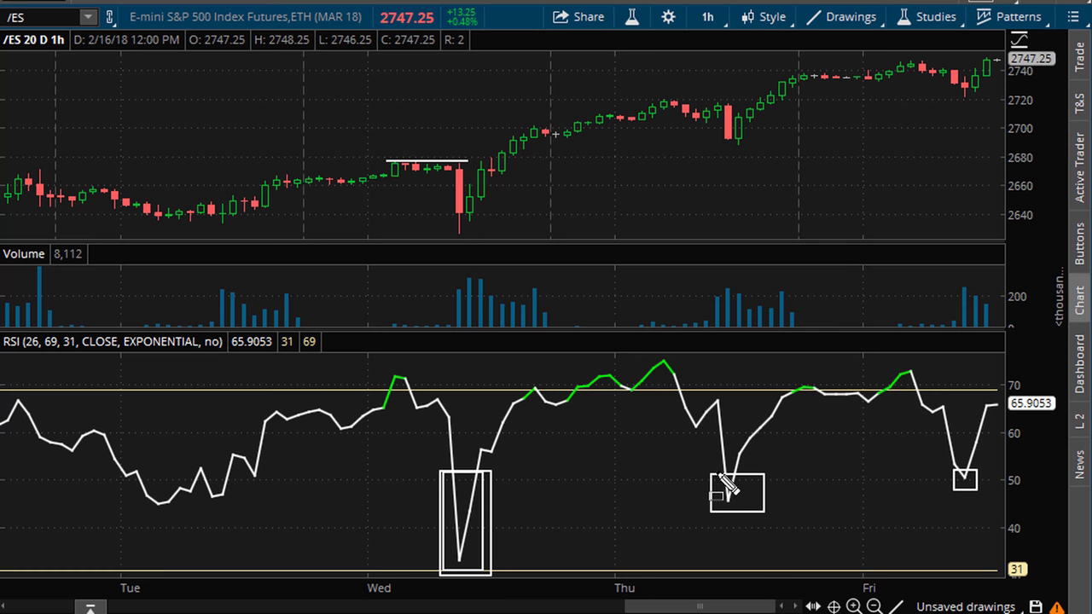
Box Thursday's RSI low a second time and draw a horizontal line along the price high preceding that drop.
click(713, 473)
click(761, 510)
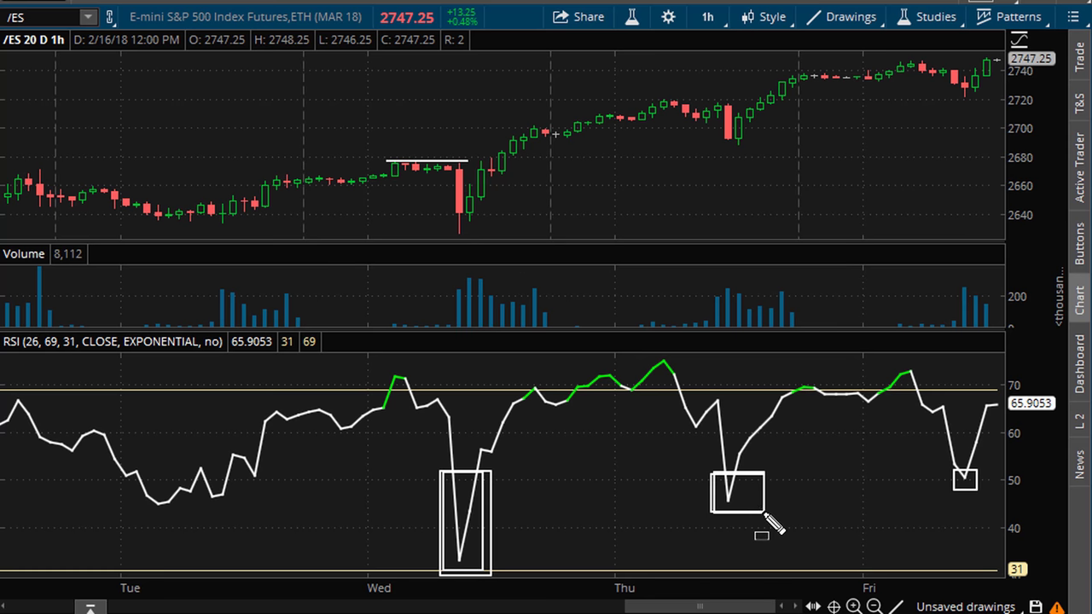
click(664, 101)
click(742, 101)
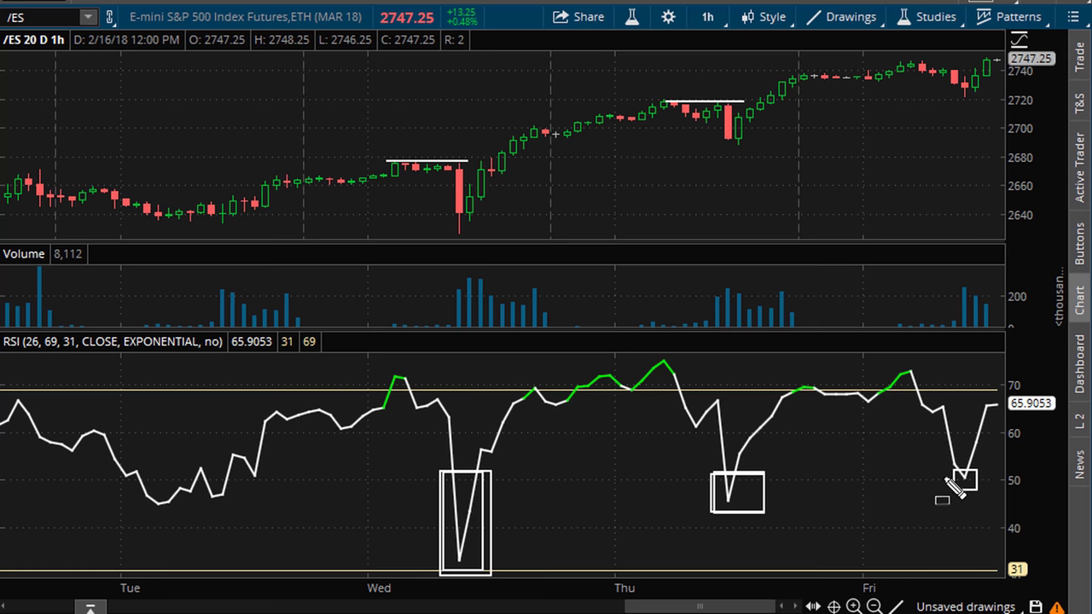
Box Friday's RSI low a second time and draw a horizontal line along the price high preceding that drop.
click(949, 468)
click(982, 494)
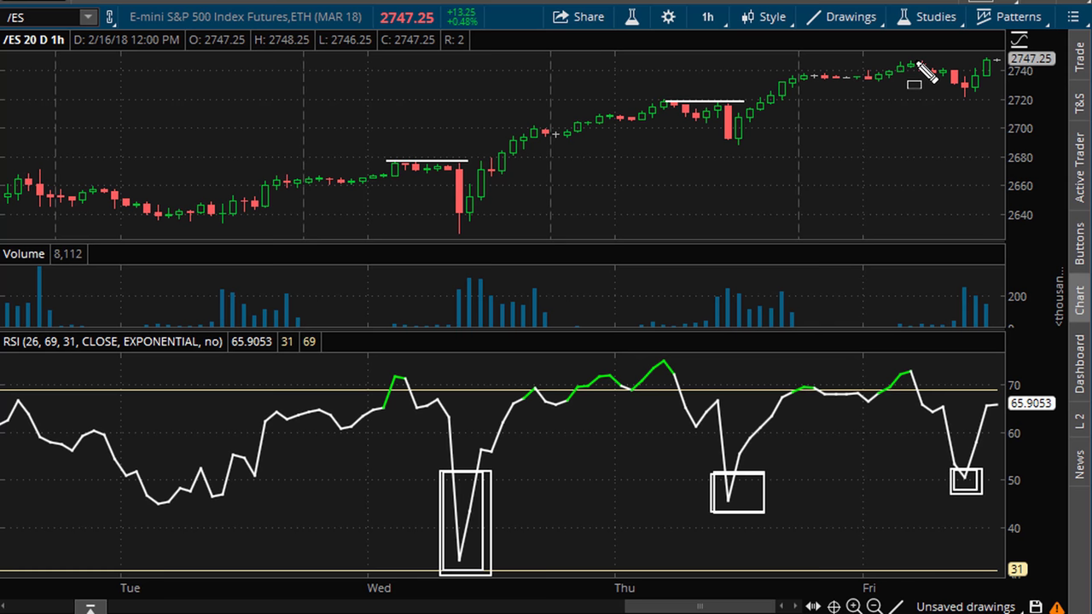
click(914, 62)
click(982, 61)
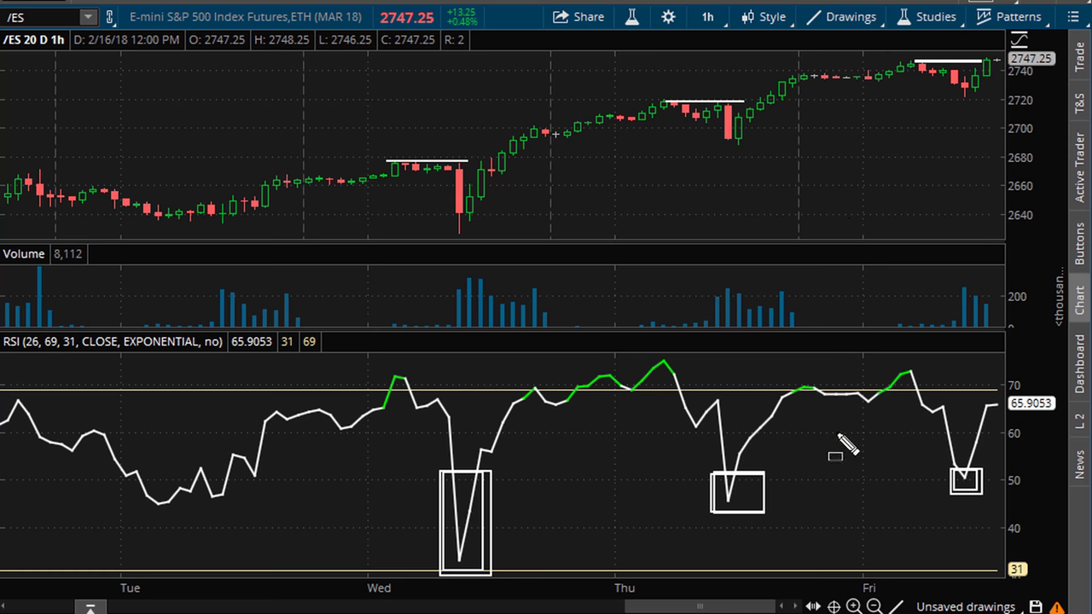
Point arrows at the candles where price breaks above the Wednesday, Thursday and Friday high lines.
click(458, 143)
click(493, 159)
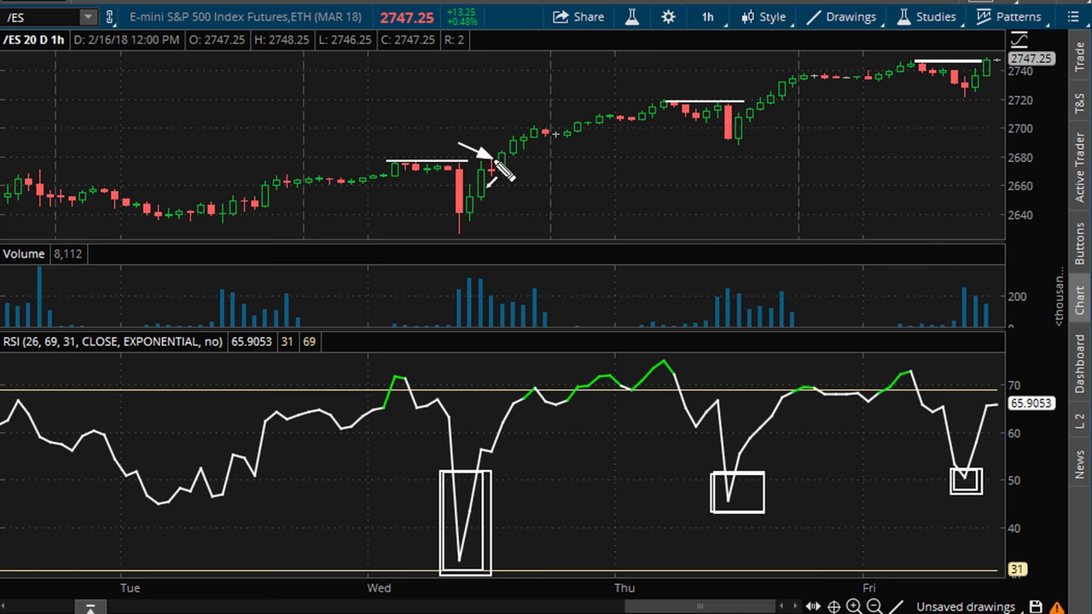
click(727, 75)
click(757, 100)
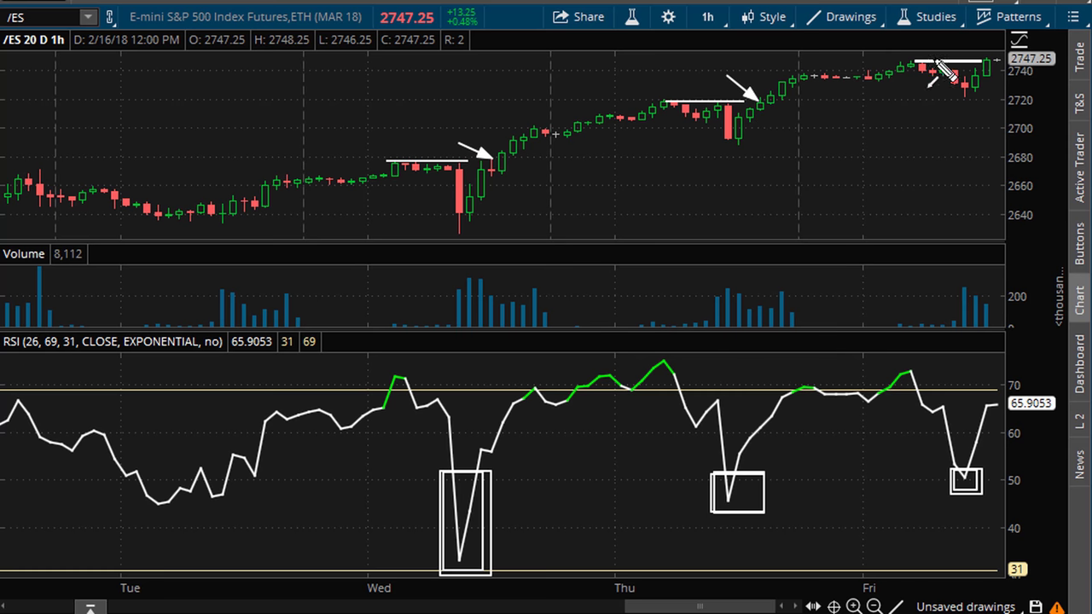
click(963, 45)
click(981, 61)
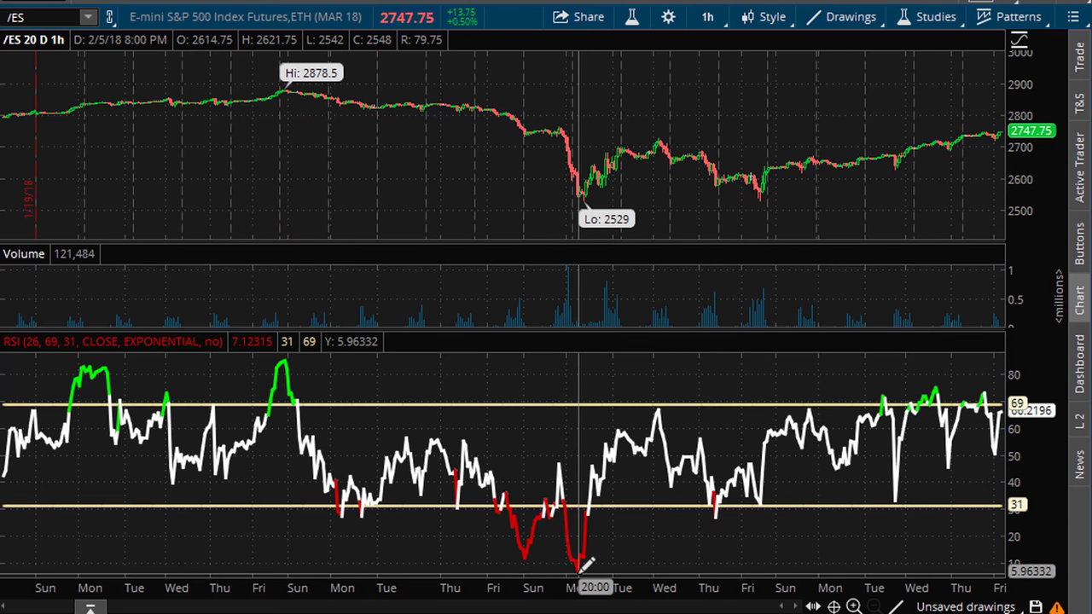
Draw rising RSI trendlines from the deep Monday low and the prior Friday's low to the latest Friday low, and clear all annotations.
mouse_move(585, 565)
mouse_down()
mouse_move(710, 447)
mouse_move(585, 549)
mouse_up()
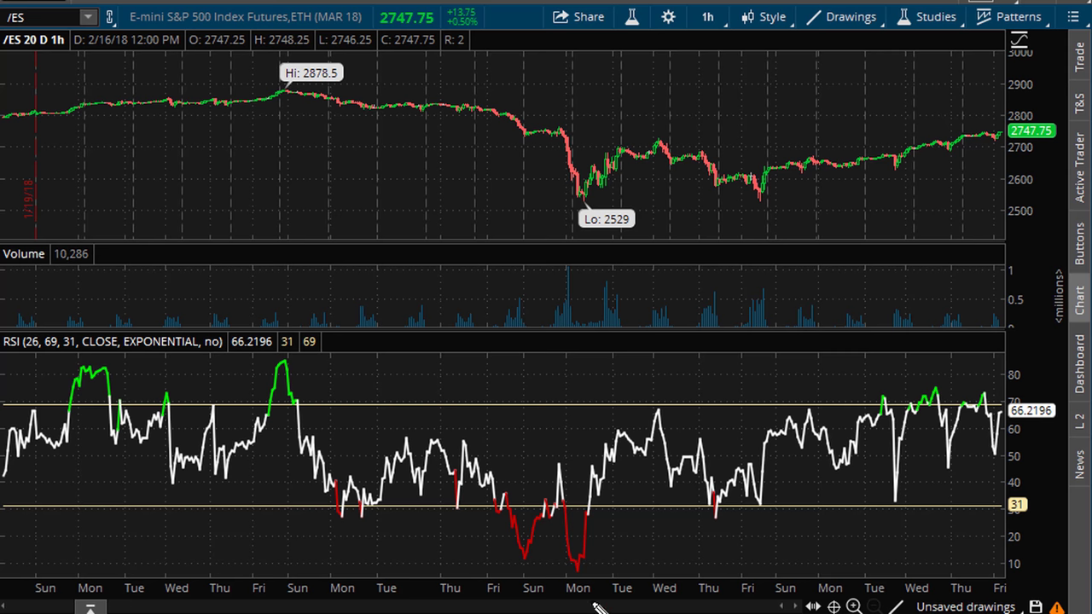
click(579, 568)
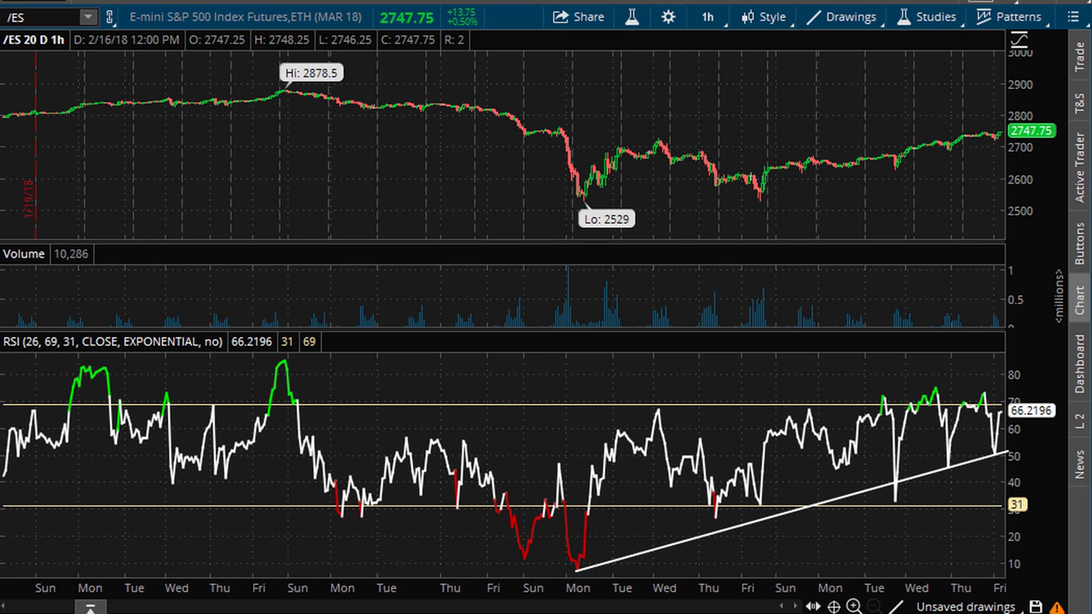
click(922, 474)
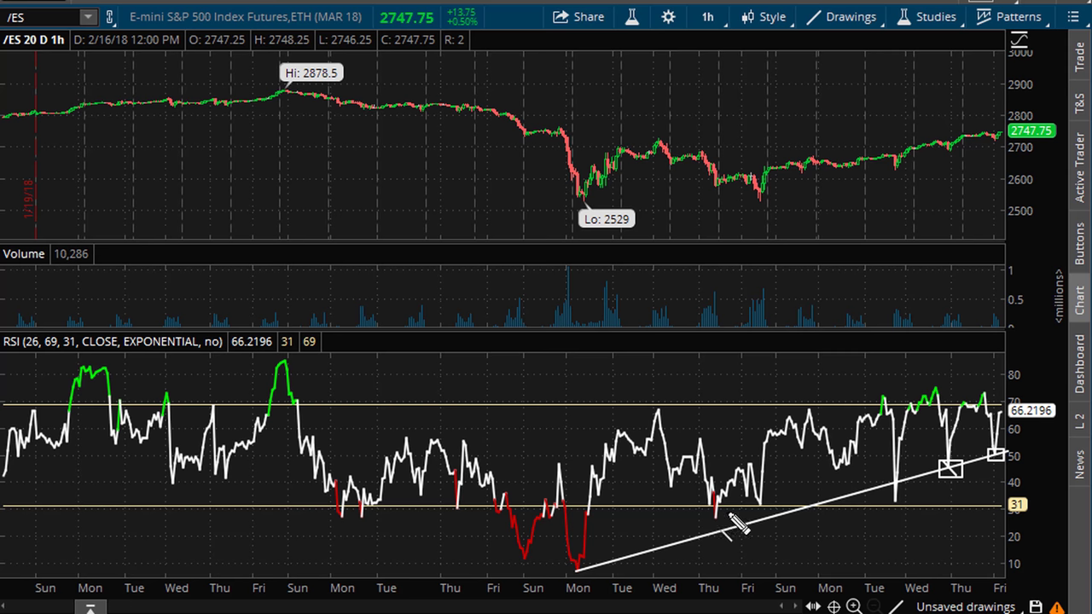
mouse_move(760, 503)
mouse_down()
mouse_move(948, 501)
mouse_move(1006, 468)
mouse_move(1002, 456)
mouse_up()
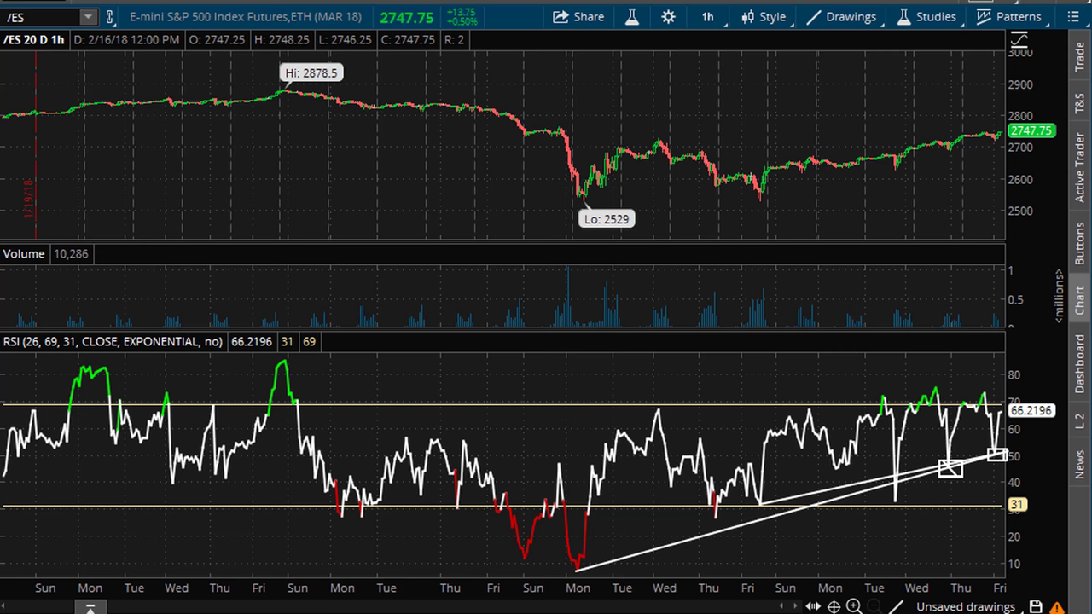
click(737, 432)
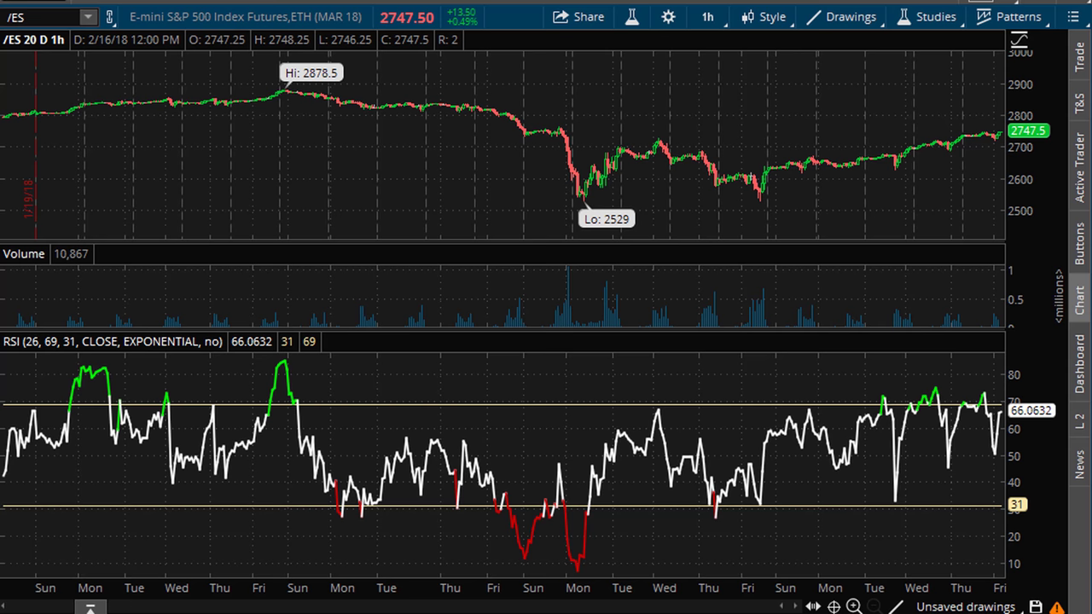
Draw RSI trendlines from the deep Monday low and the prior Thursday's low, extending both beyond the latest bar.
click(576, 568)
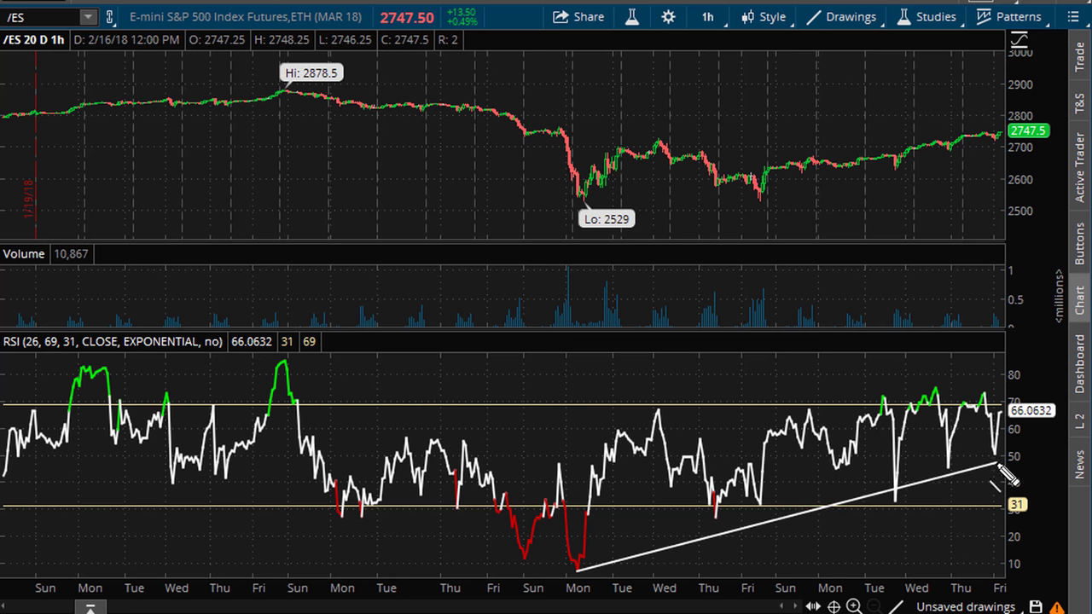
click(1065, 439)
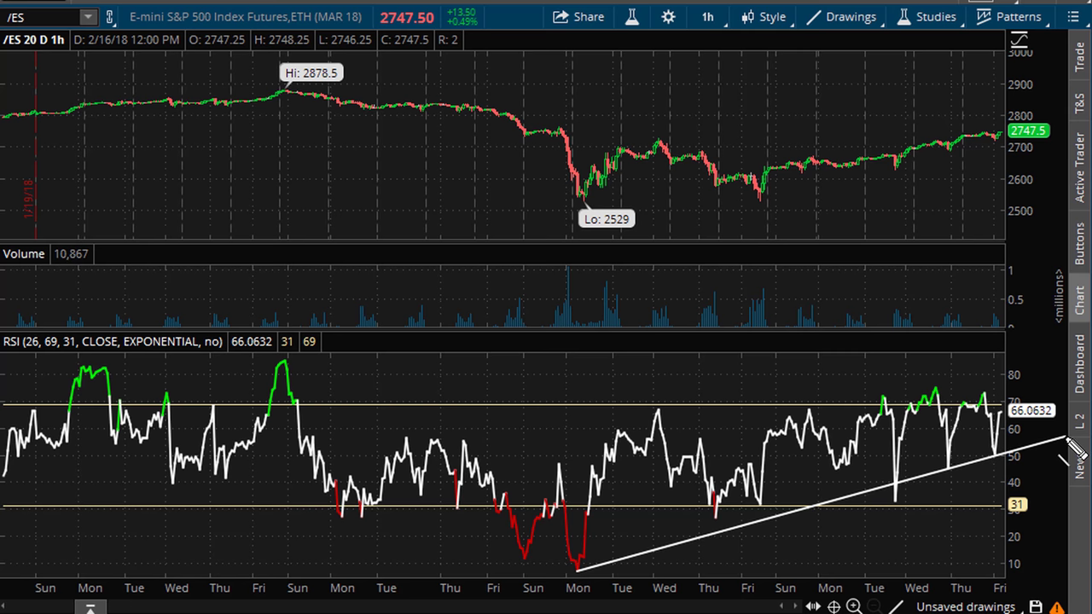
click(716, 516)
click(1064, 445)
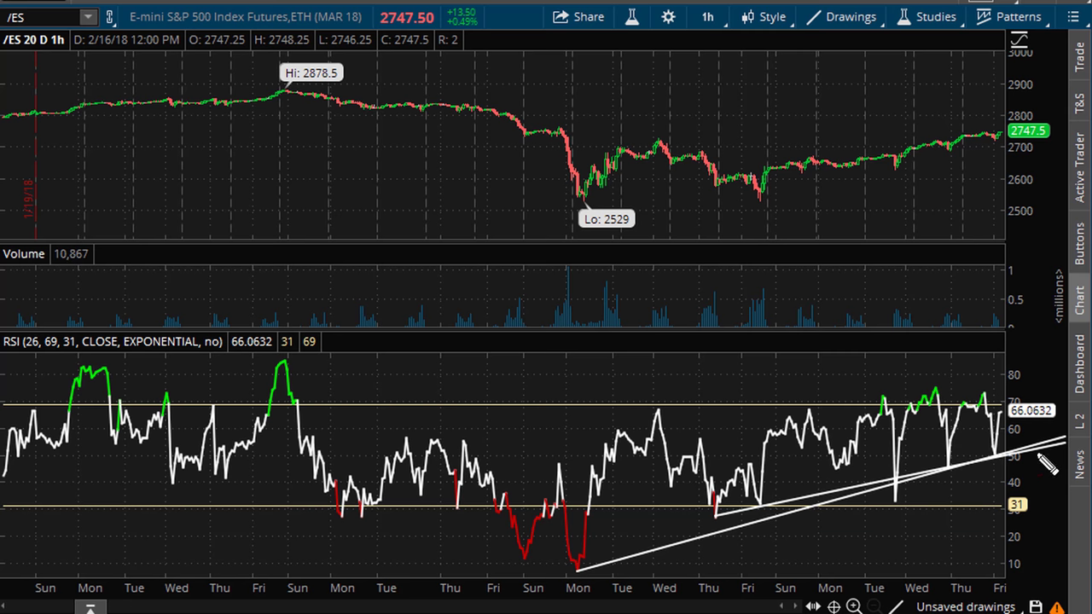
Draw a red downward arrow breaking through the extended RSI trendlines and clear all annotations.
mouse_move(1029, 438)
mouse_down()
mouse_move(1052, 492)
mouse_move(1060, 473)
mouse_up()
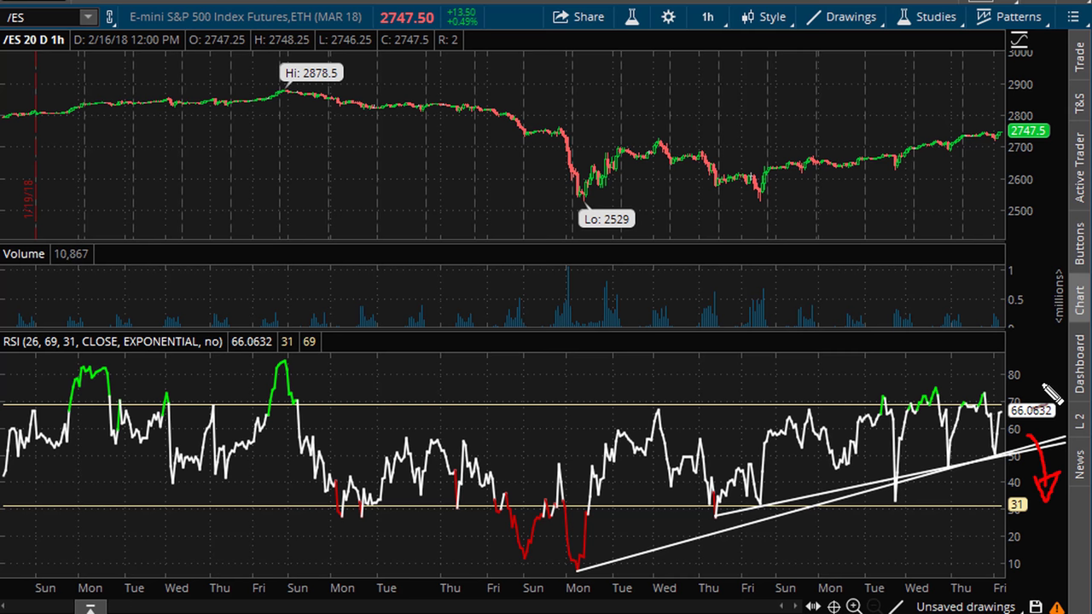
mouse_move(1041, 433)
mouse_down()
mouse_move(1056, 433)
mouse_move(1066, 469)
mouse_move(1075, 456)
mouse_move(1070, 474)
mouse_up()
key(Escape)
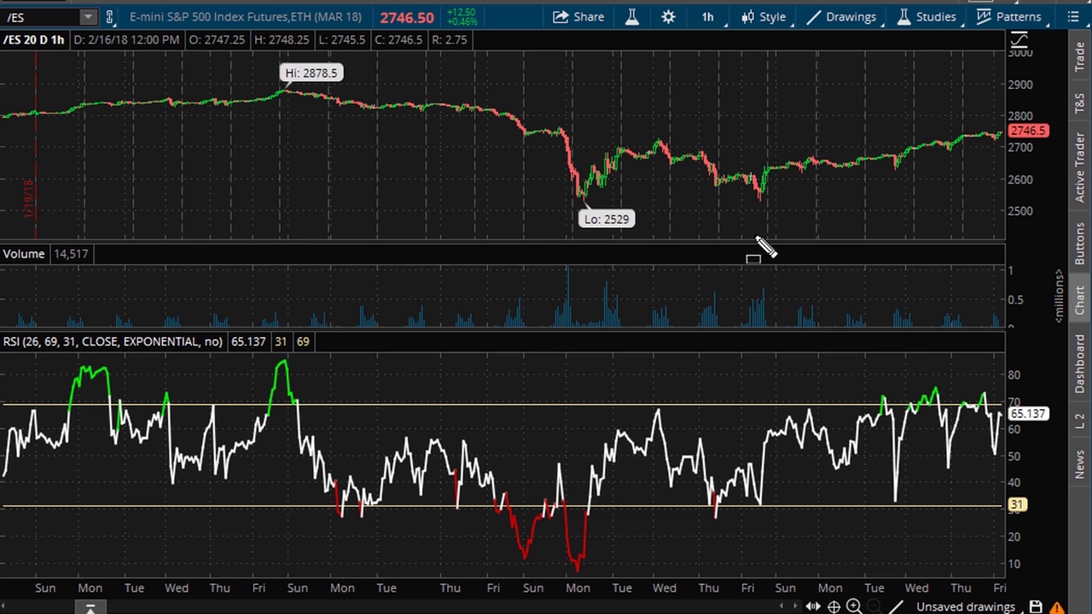
Box the prior Friday's price low and clear the box.
drag(753, 187, 772, 207)
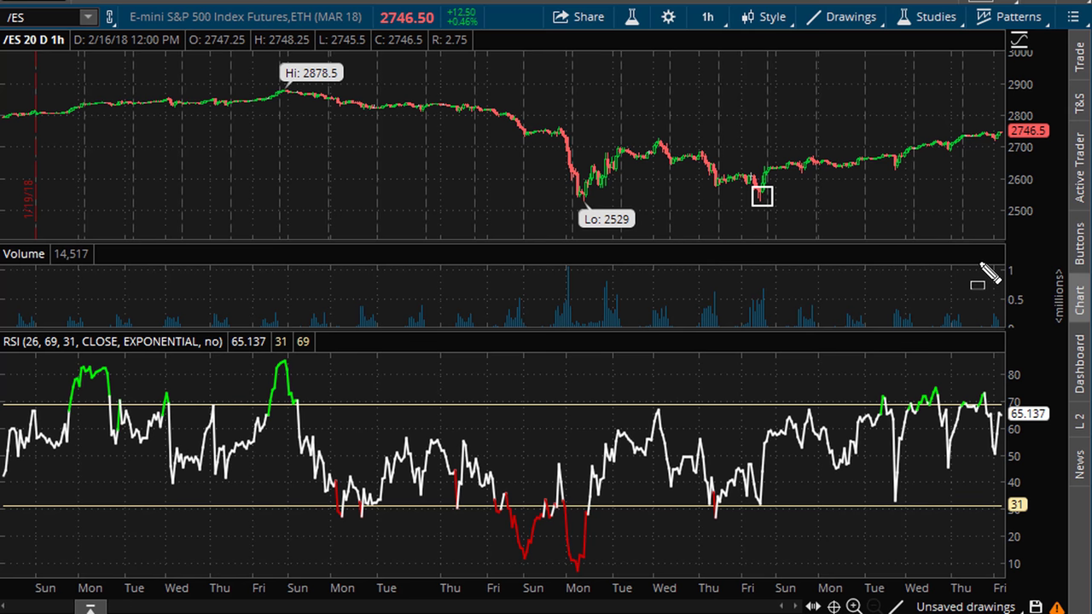
key(Escape)
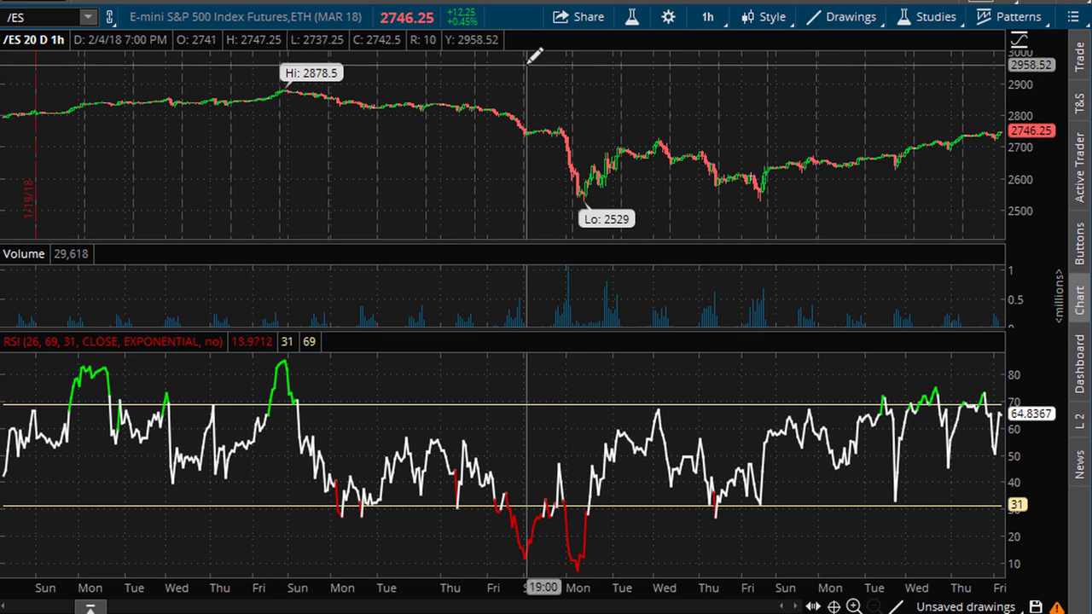
Draw an arrow along the falling price lows from the prior Thursday to Friday and another along the corresponding rising RSI lows.
mouse_move(524, 122)
mouse_down()
mouse_move(706, 120)
mouse_move(1056, 56)
mouse_up()
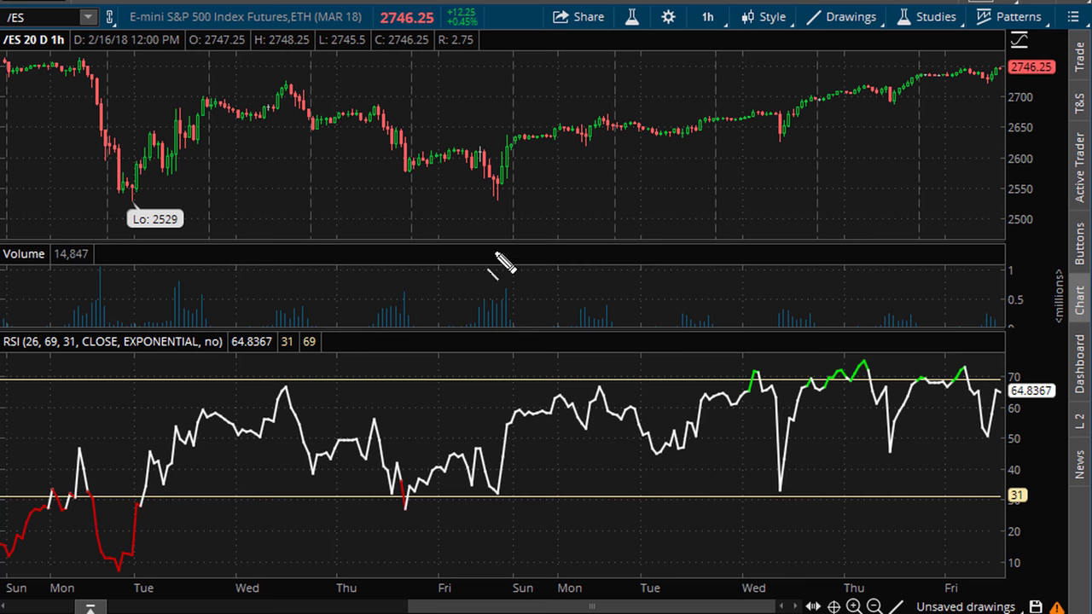
click(407, 173)
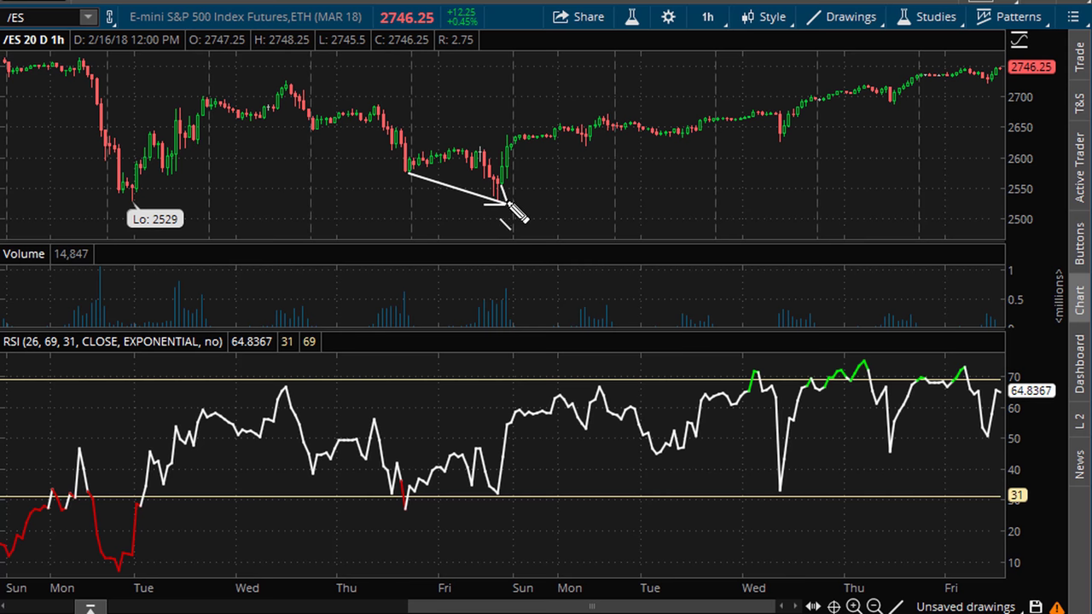
click(506, 203)
click(405, 510)
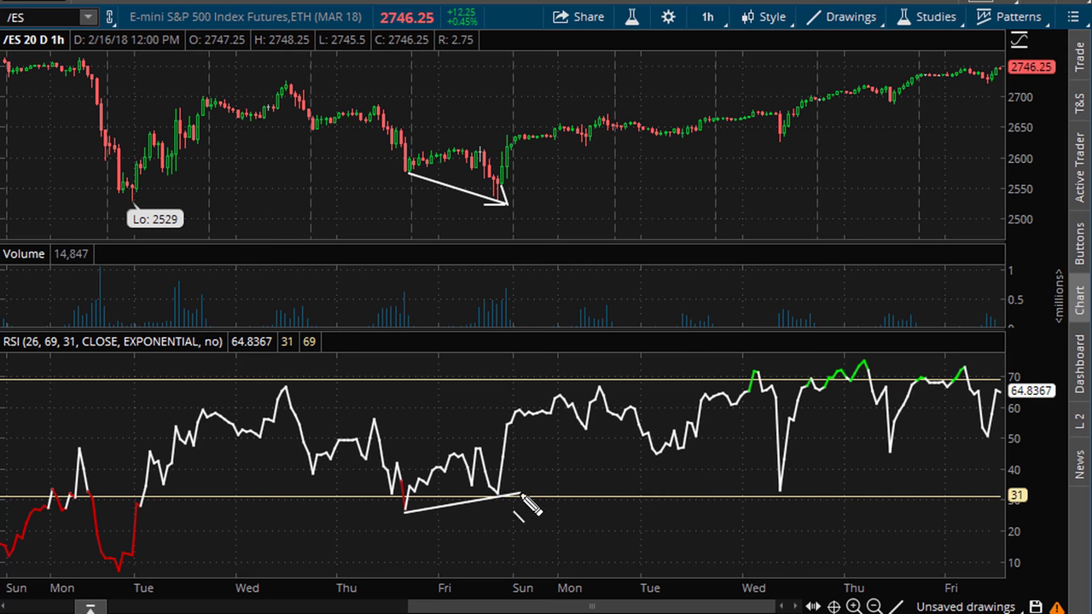
click(532, 492)
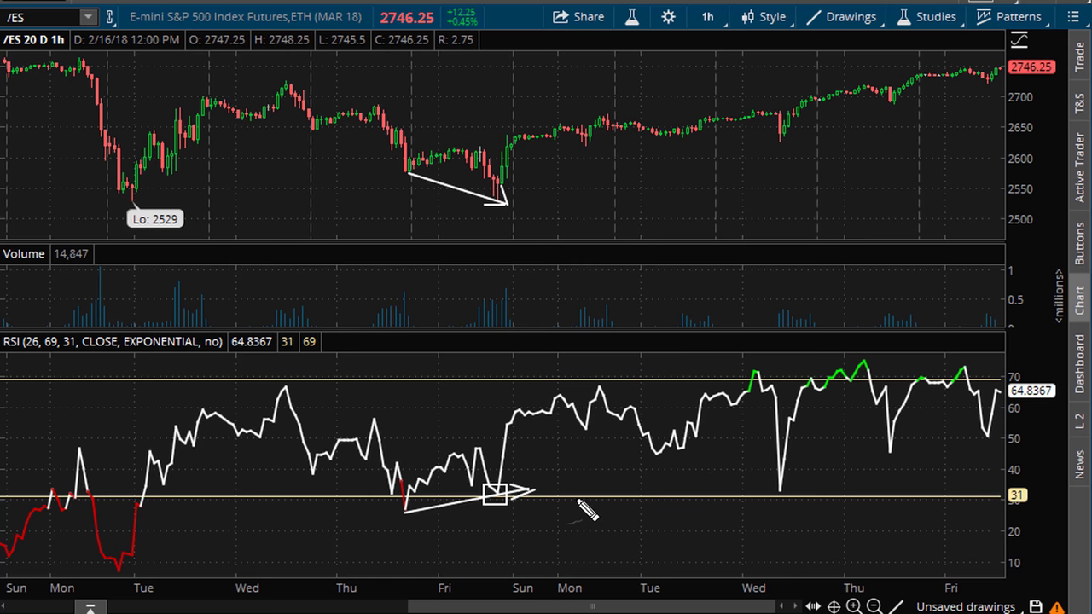
Annotate the divergence with "30.4" beside the RSI low, a wavy rising arrow from the price low and "+VE" in the volume pane.
mouse_move(576, 497)
mouse_down()
mouse_move(587, 515)
mouse_move(577, 536)
mouse_move(617, 522)
mouse_move(603, 516)
mouse_move(656, 516)
mouse_move(655, 535)
mouse_up()
click(628, 521)
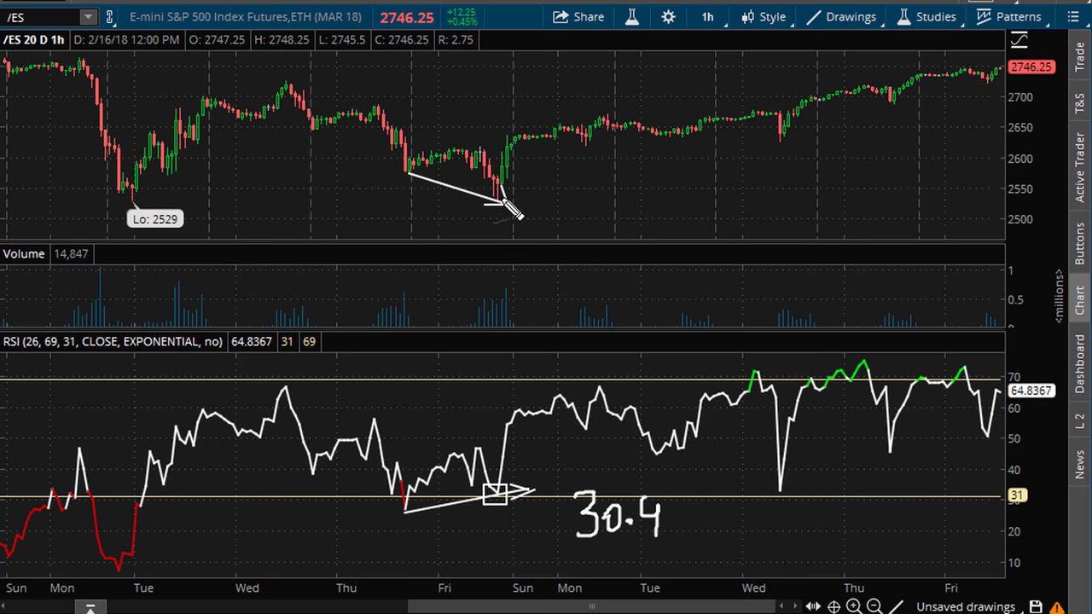
mouse_move(505, 198)
mouse_down()
mouse_move(522, 167)
mouse_move(584, 165)
mouse_move(570, 159)
mouse_up()
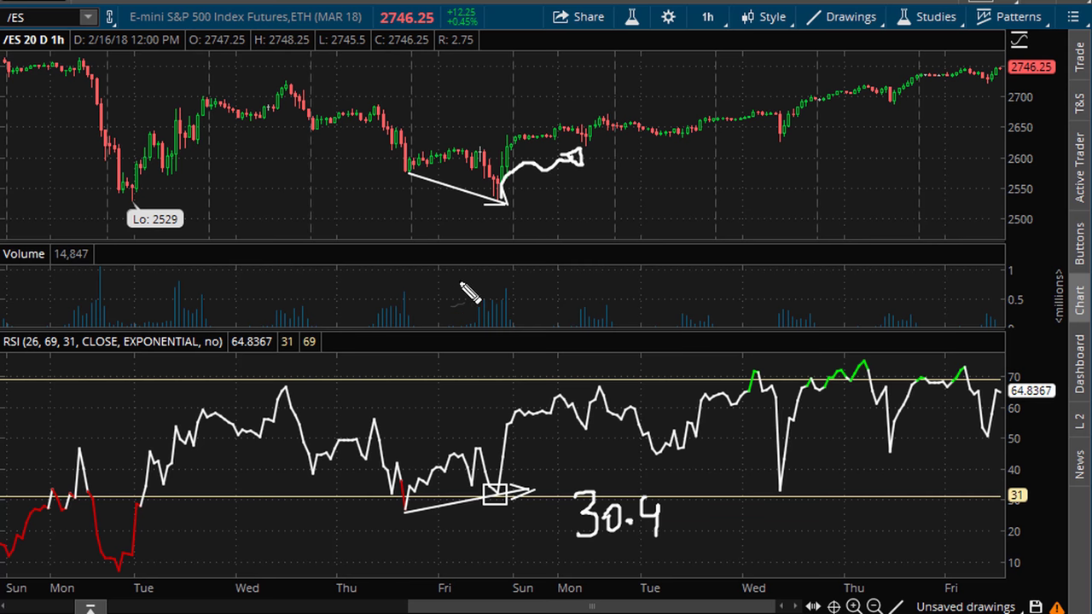
mouse_move(460, 284)
mouse_down()
mouse_move(459, 312)
mouse_move(472, 293)
mouse_move(483, 306)
mouse_up()
mouse_move(496, 288)
mouse_down()
mouse_move(496, 306)
mouse_move(510, 280)
mouse_move(514, 294)
mouse_up()
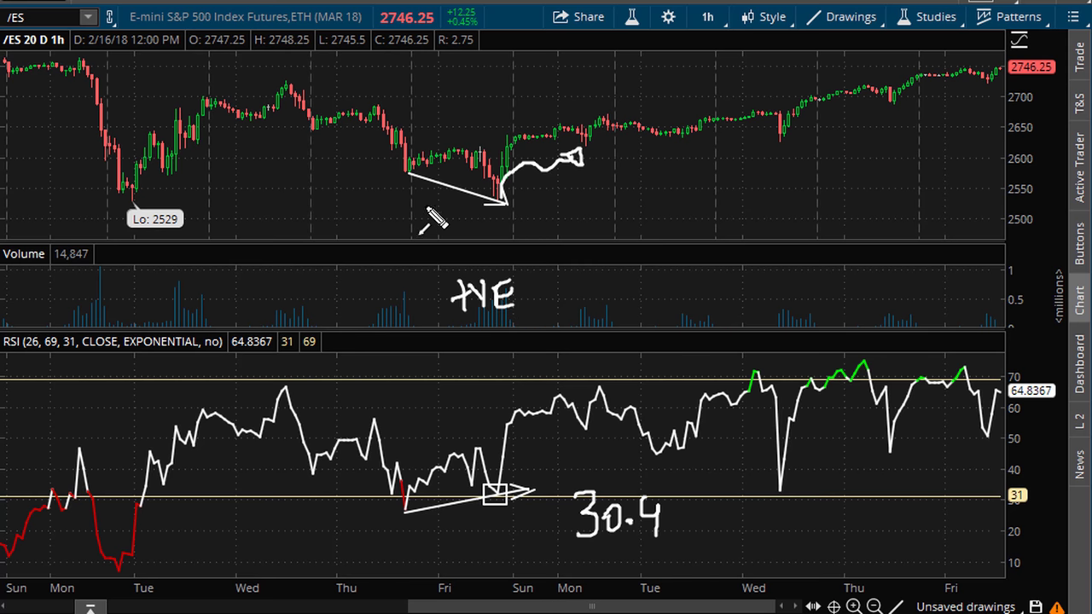
Add parallel arrows along the price and RSI divergence lines, circle "30.4" and clear all annotations.
drag(401, 184, 516, 220)
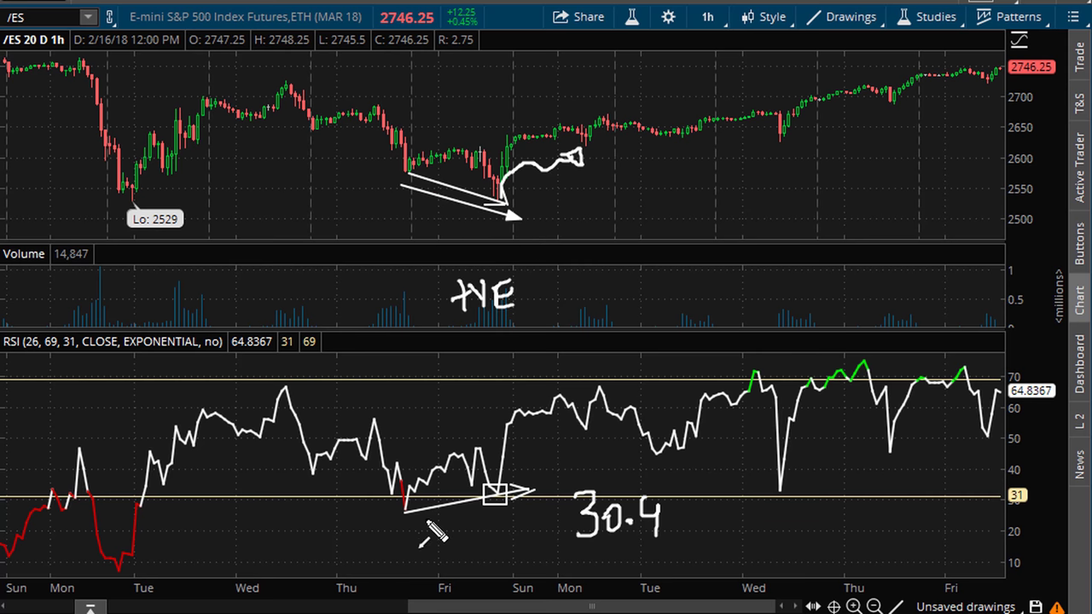
mouse_move(408, 515)
mouse_down()
mouse_move(531, 493)
mouse_move(706, 536)
mouse_move(588, 559)
mouse_move(585, 500)
mouse_up()
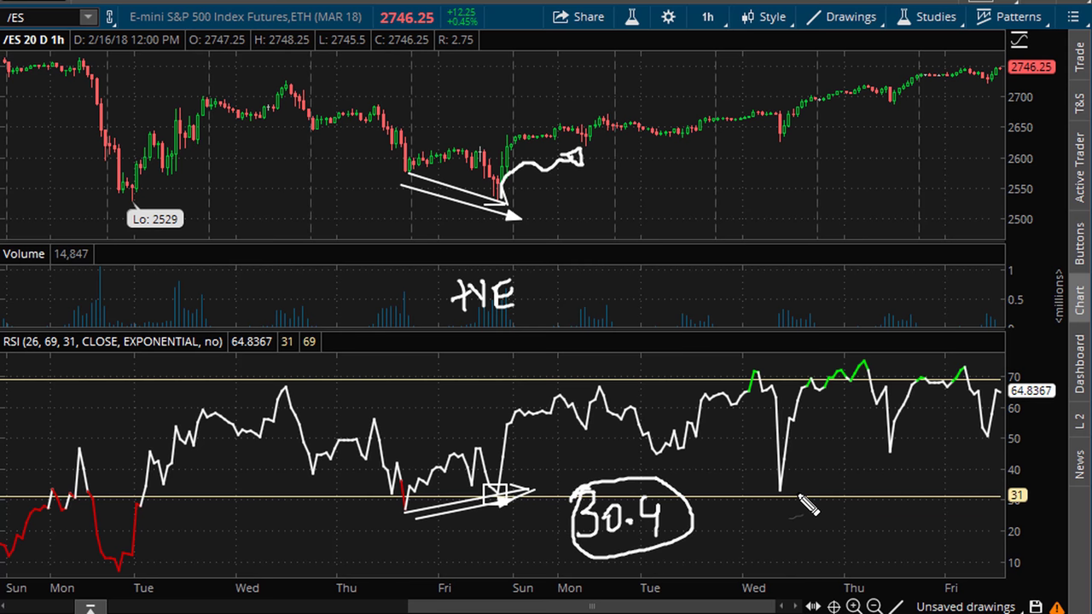
key(Escape)
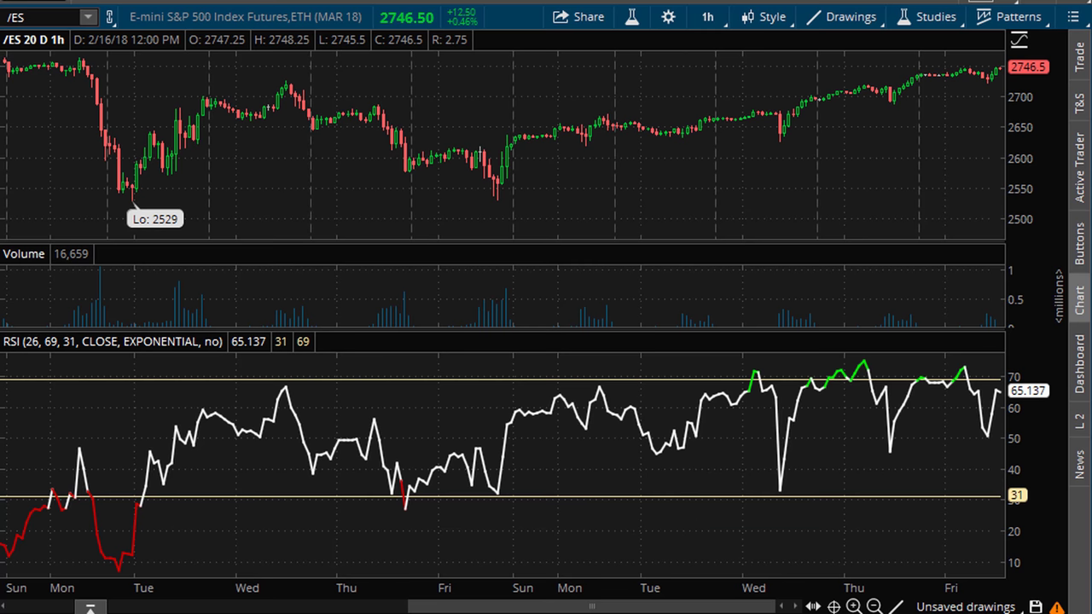
Mark the prior Friday's price and RSI lows, with a grey horizontal band extending from the RSI low past the latest bar.
click(500, 182)
click(473, 428)
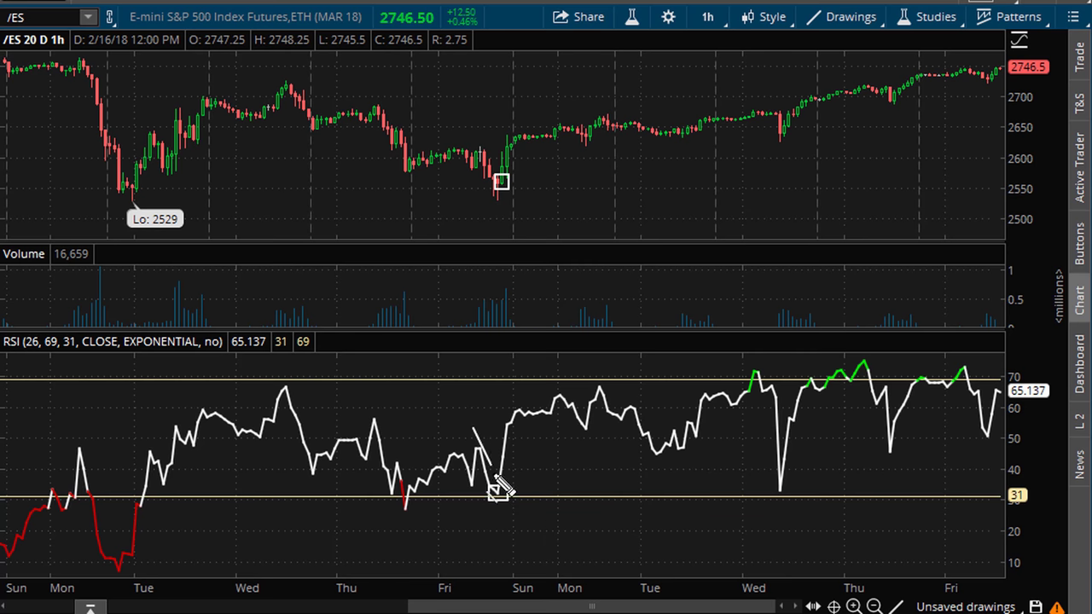
click(498, 493)
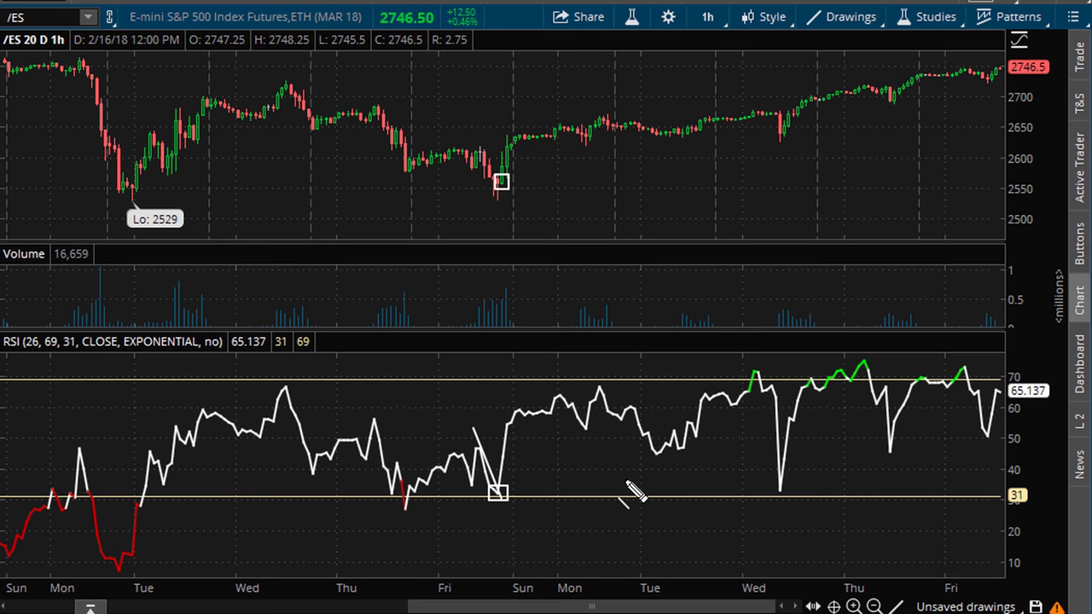
click(497, 493)
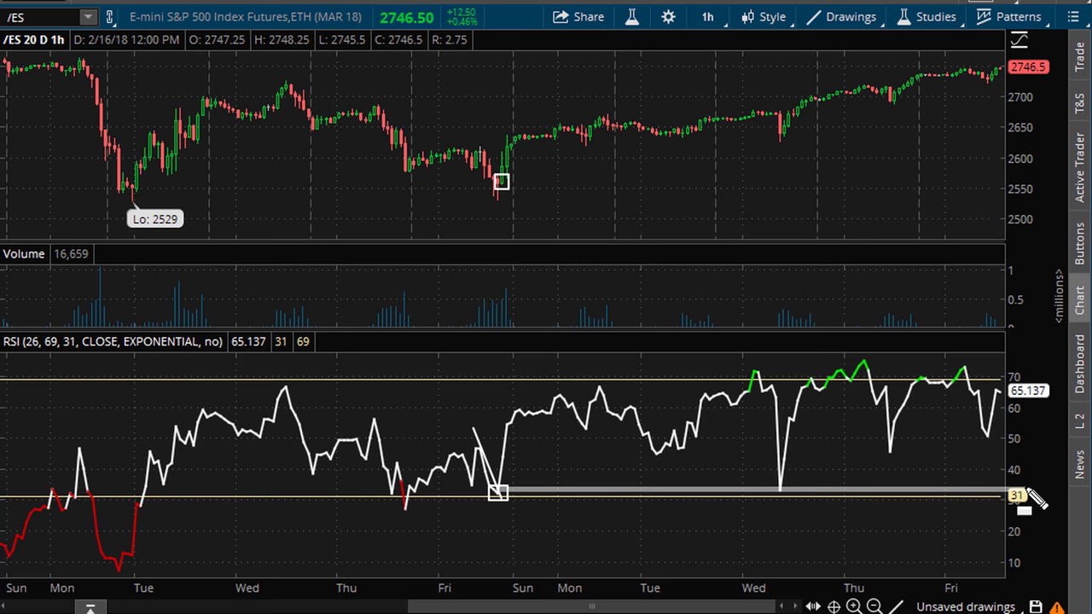
Mark Wednesday's RSI and price lows with boxes, the note "30.9" and a wavy rising price arrow, and clear all annotations.
mouse_move(872, 517)
mouse_down()
mouse_move(903, 520)
mouse_move(888, 554)
mouse_up()
mouse_move(924, 522)
mouse_down()
mouse_move(909, 544)
mouse_move(933, 528)
mouse_move(964, 535)
mouse_move(966, 555)
mouse_up()
click(945, 536)
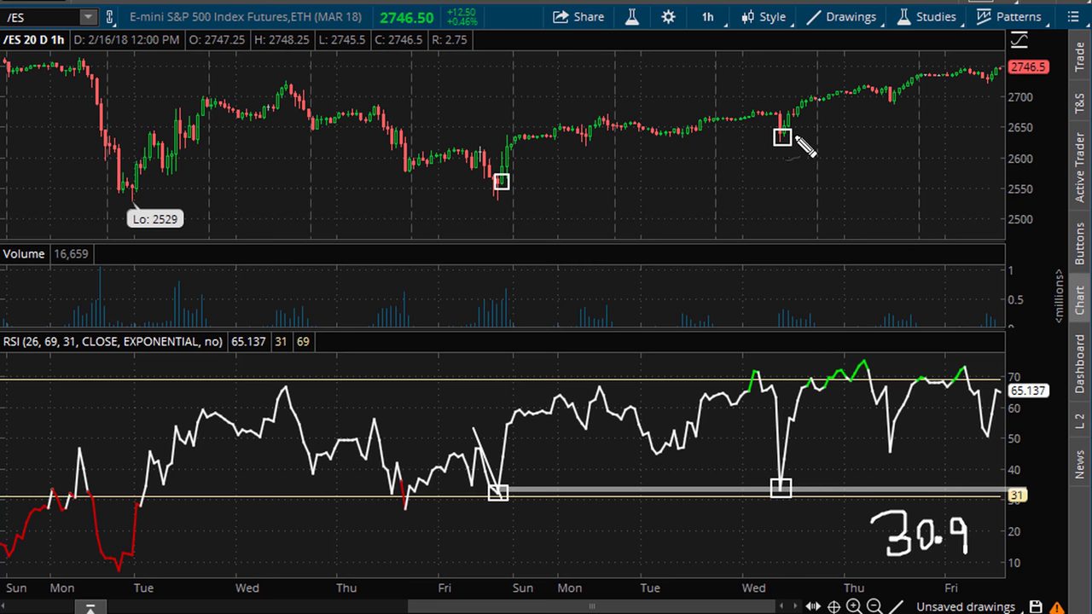
mouse_move(795, 138)
mouse_down()
mouse_move(824, 118)
mouse_move(894, 111)
mouse_move(930, 83)
mouse_move(936, 102)
mouse_up()
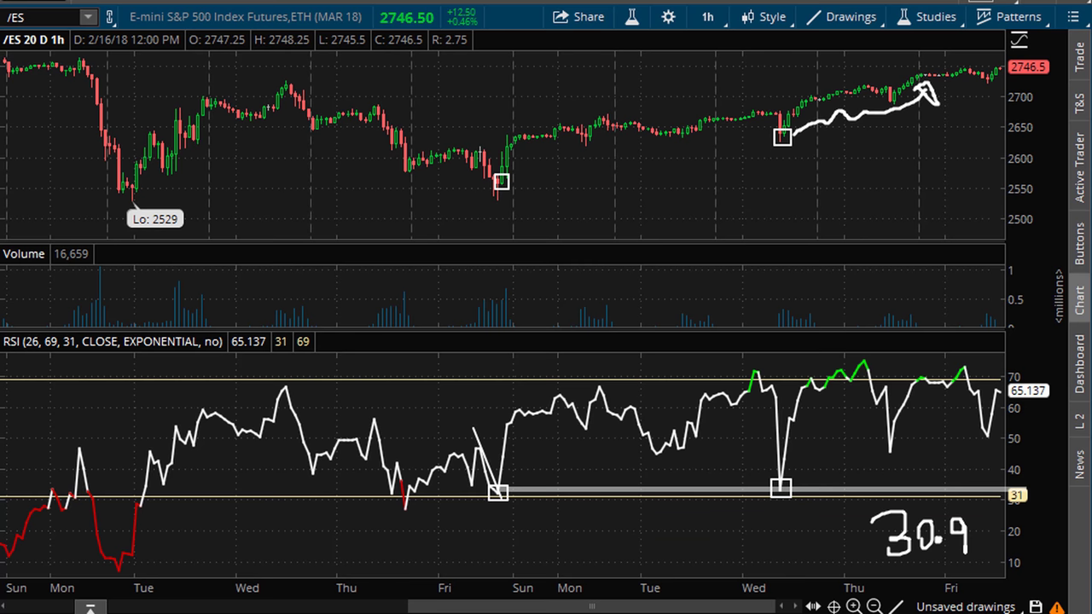
key(Escape)
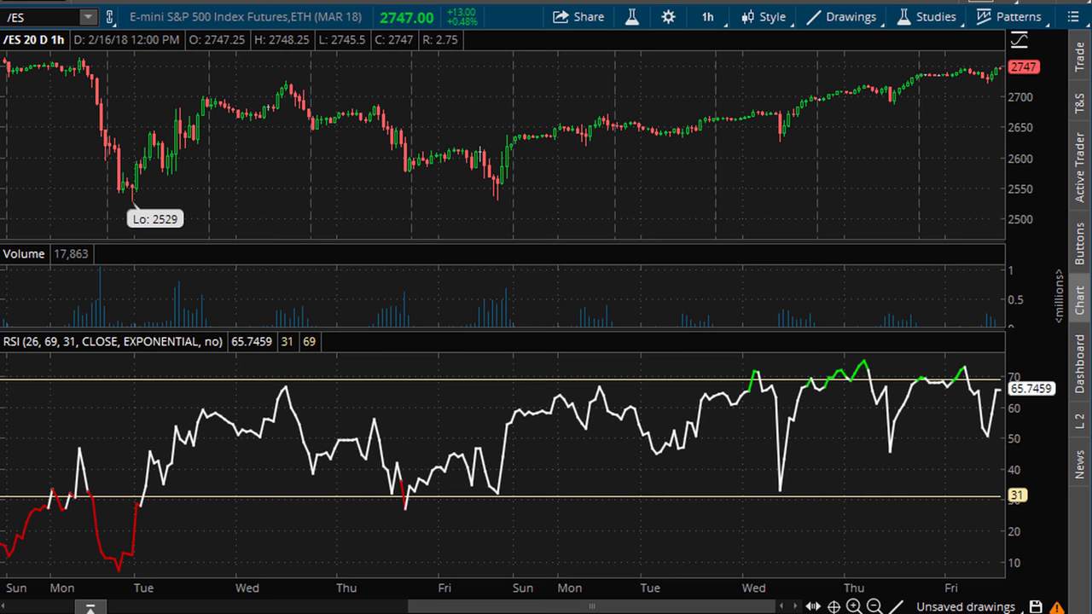
Draw an arrow from Friday's earlier price high to the latest price and start another from the matching RSI peak.
click(966, 70)
click(1023, 66)
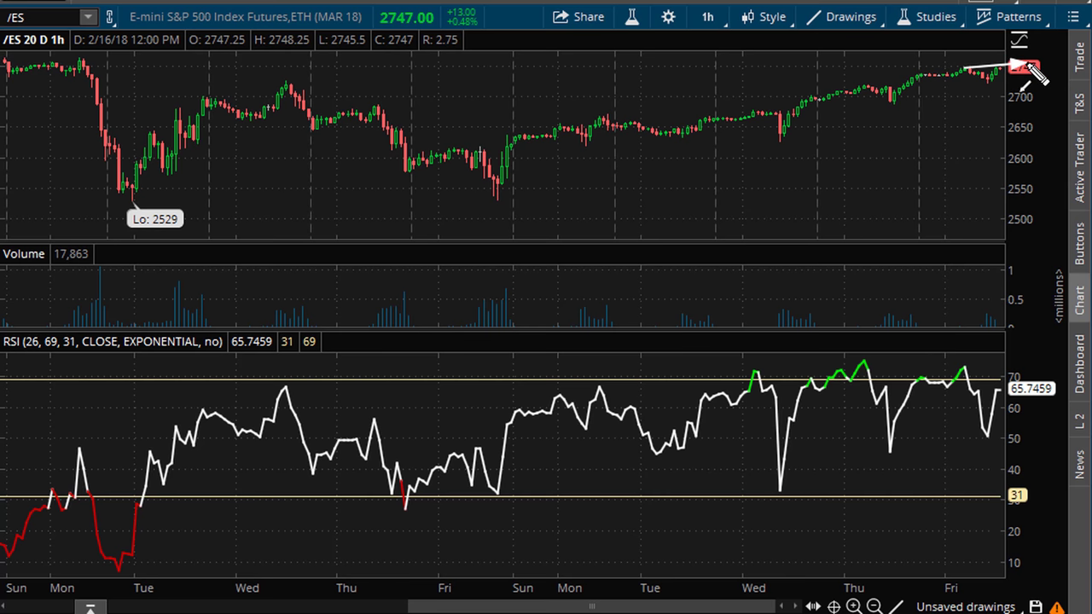
click(964, 368)
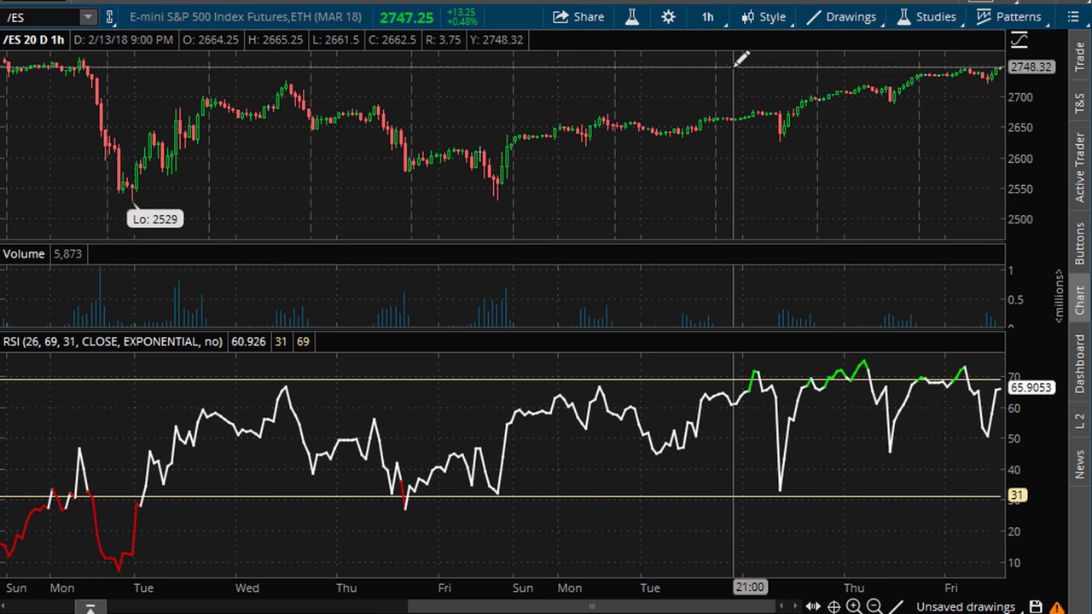
Draw an arrow from Friday's earlier price high to the latest high, and a falling arrow between the corresponding RSI peaks.
drag(740, 58, 1003, 64)
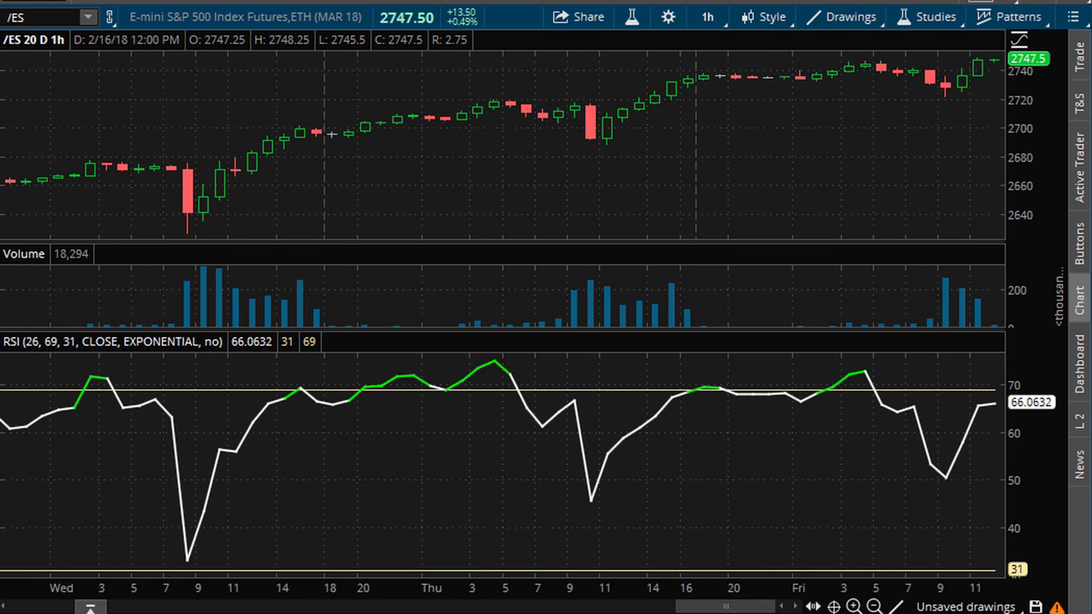
click(887, 59)
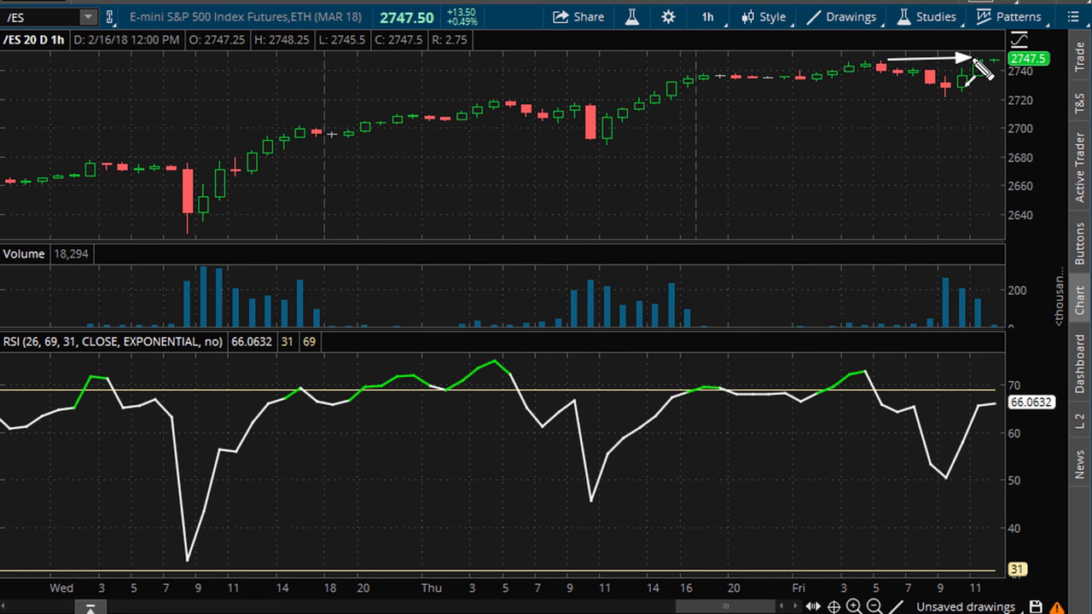
click(971, 59)
click(876, 372)
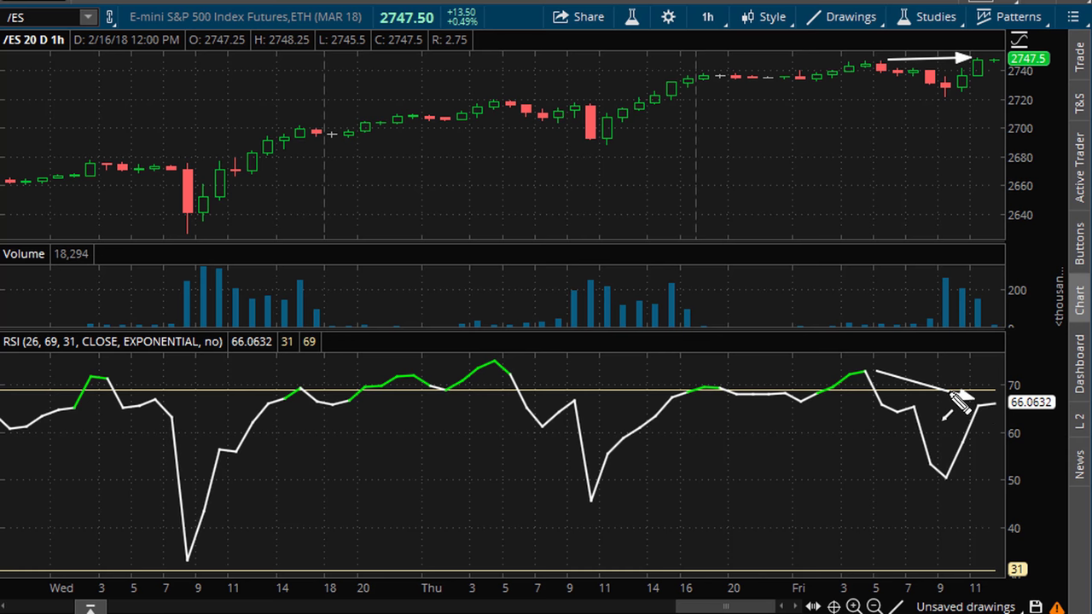
Handwrite the note "-VE" in the empty area below Friday's price bars, and clear all annotations.
click(893, 195)
mouse_move(941, 181)
mouse_down()
mouse_move(943, 214)
mouse_move(980, 177)
mouse_up()
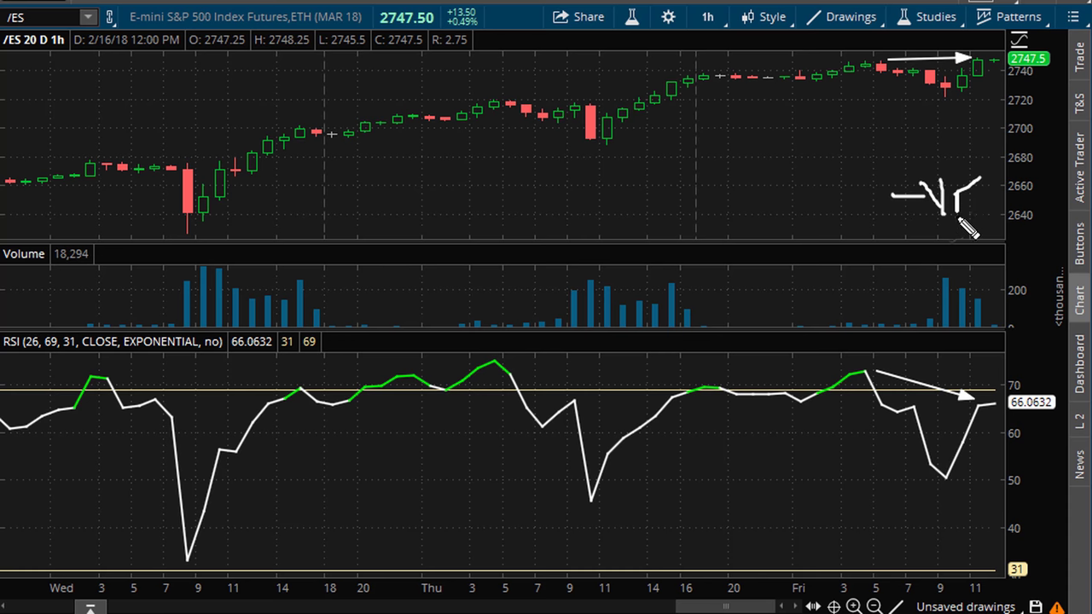
drag(958, 215, 974, 214)
drag(958, 201, 978, 201)
key(Escape)
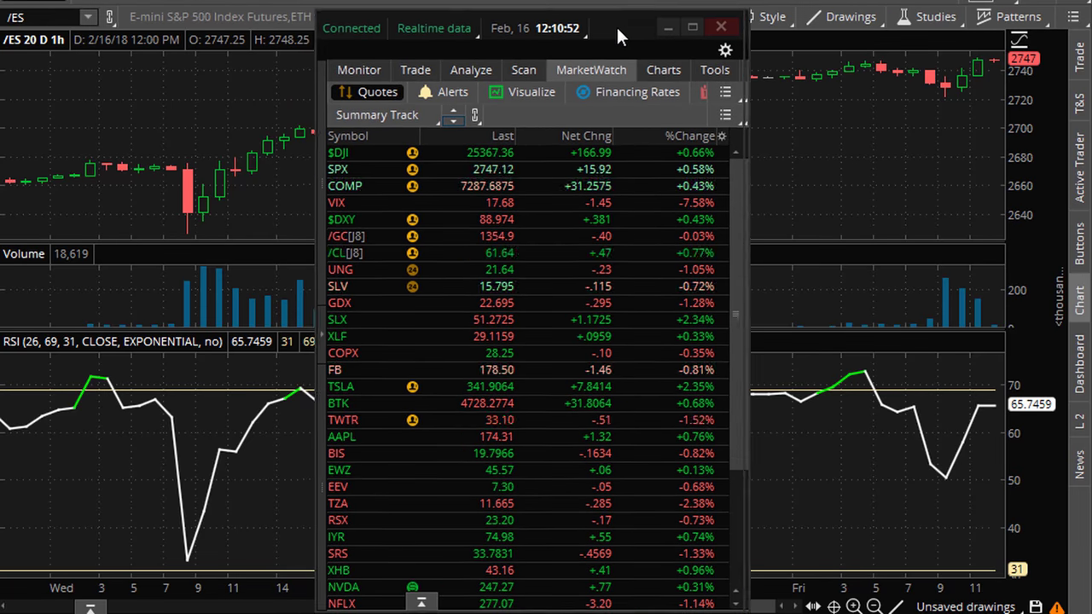
Reposition the floating MarketWatch quotes window over the chart.
drag(617, 25, 676, 19)
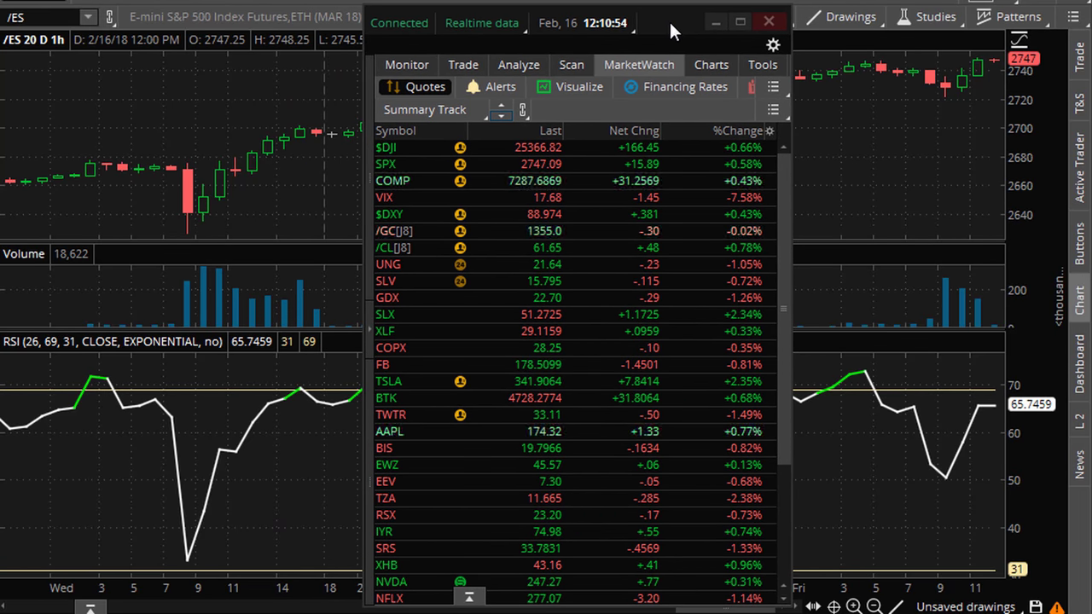